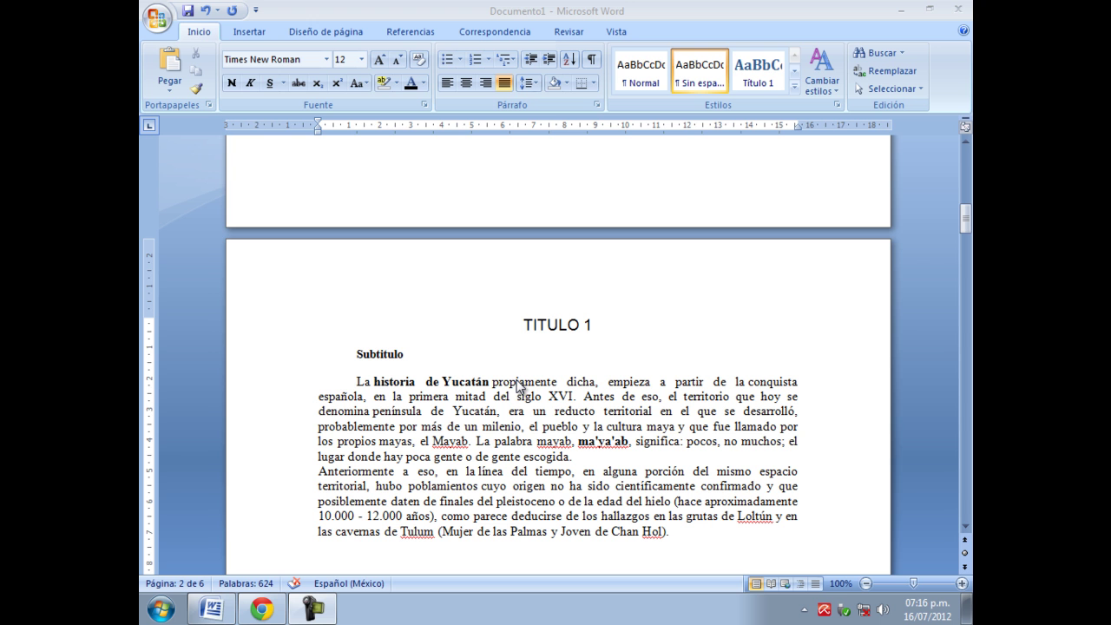
# Step: Page through the document to the TITULO 1 heading and select its line
pyautogui.press('pagedown')
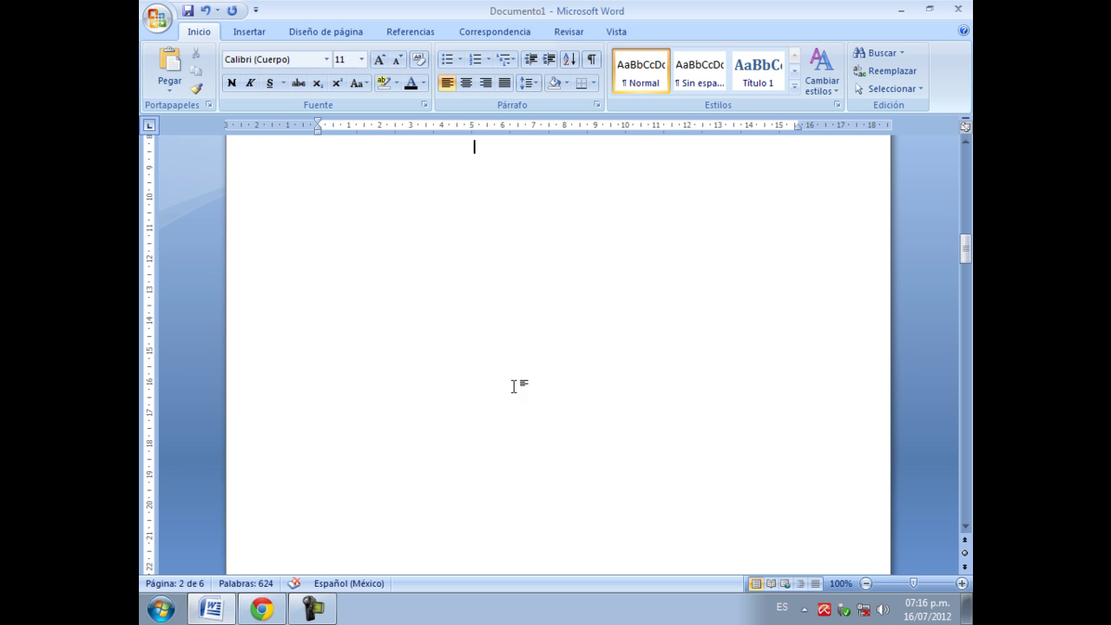
pyautogui.press('pagedown')
pyautogui.press('pagedown')
pyautogui.press('pagedown')
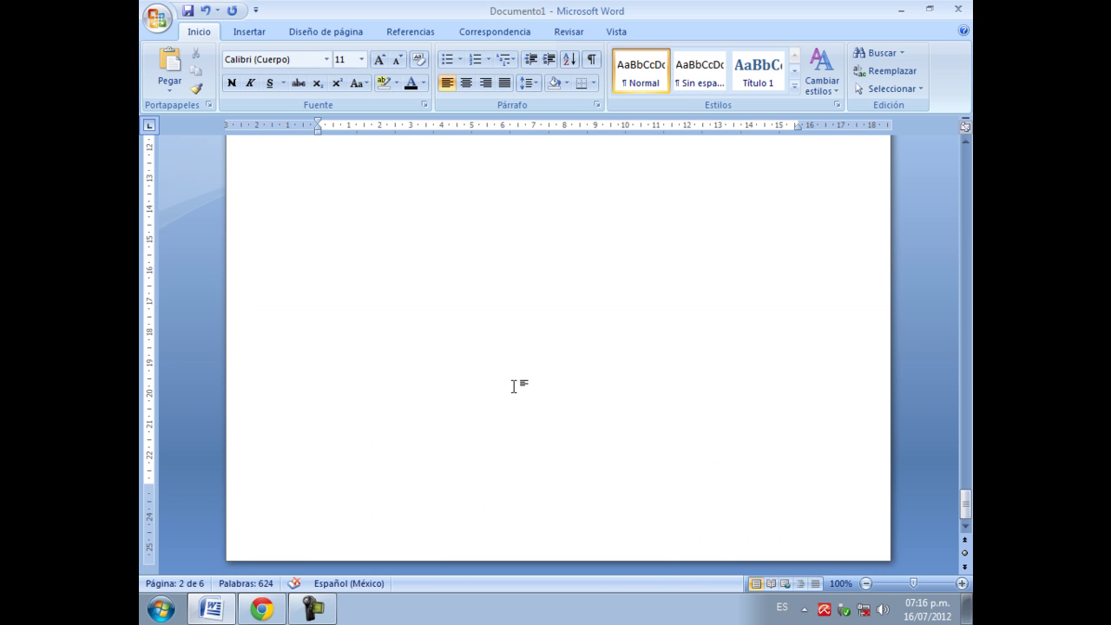
pyautogui.press('pageup')
pyautogui.press('pagedown')
pyautogui.press('pageup')
pyautogui.press('pagedown')
pyautogui.press('pageup')
pyautogui.hotkey('ctrl', 'y')
pyautogui.hotkey('ctrl', 'y')
pyautogui.press('pageup')
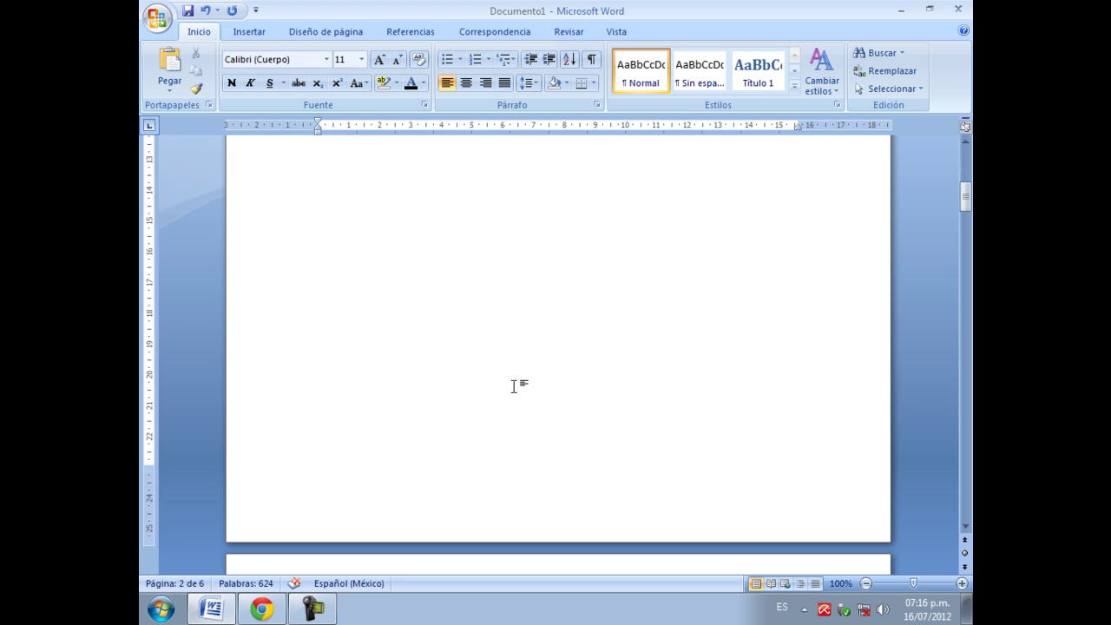
pyautogui.press('pagedown')
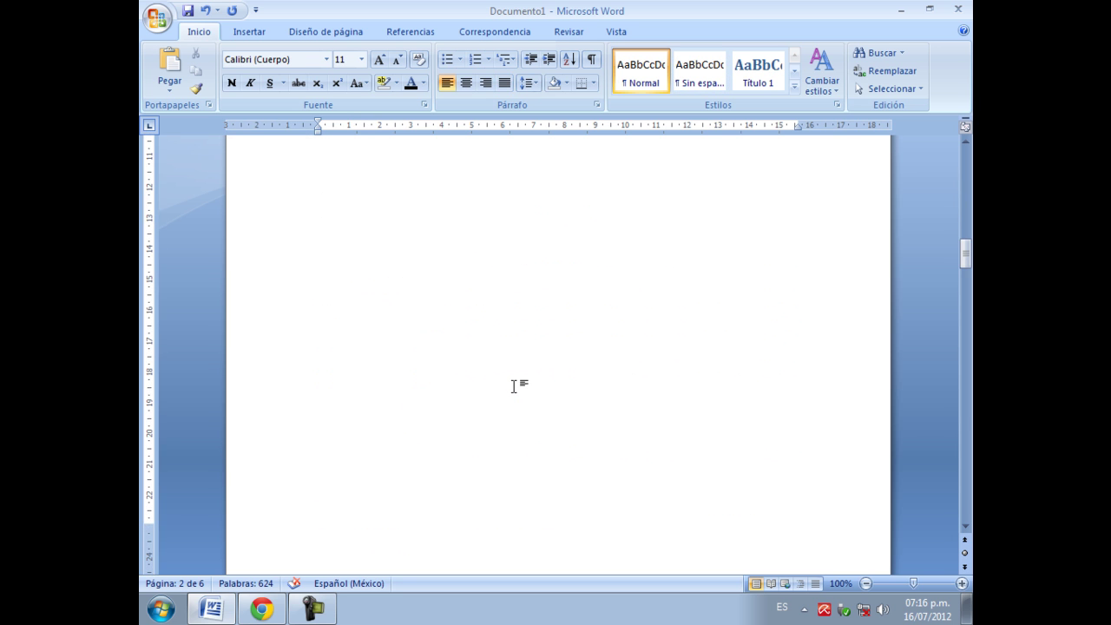
pyautogui.hotkey('ctrl', 'z')
pyautogui.hotkey('ctrl', 'z')
pyautogui.hotkey('ctrl', 'y')
pyautogui.hotkey('ctrl', 'y')
pyautogui.press('pagedown')
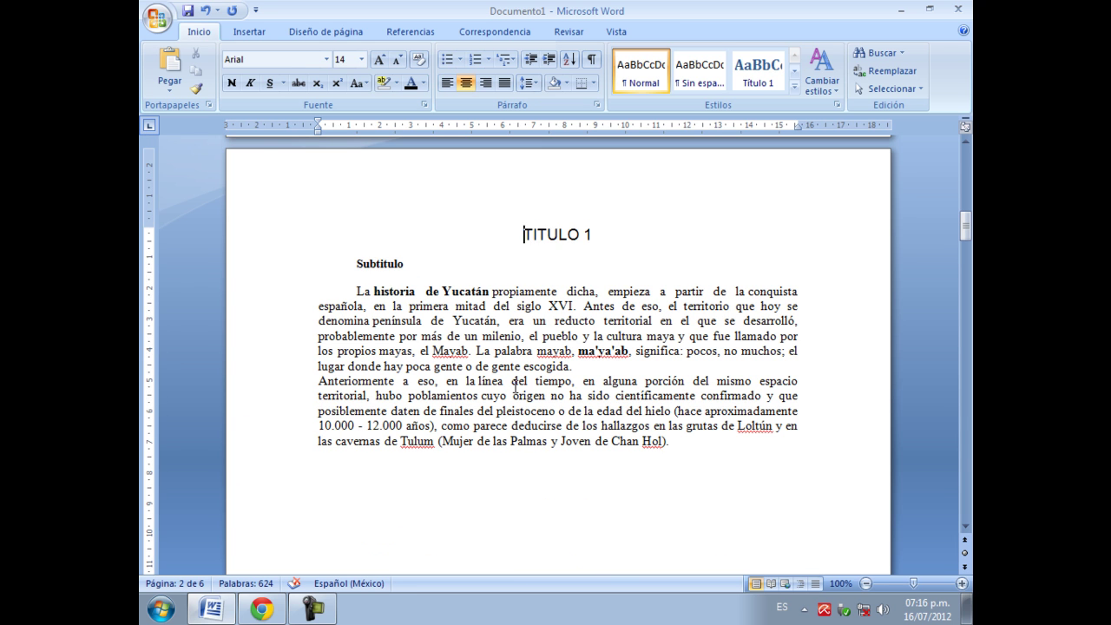
pyautogui.hotkey('shift', 'End')
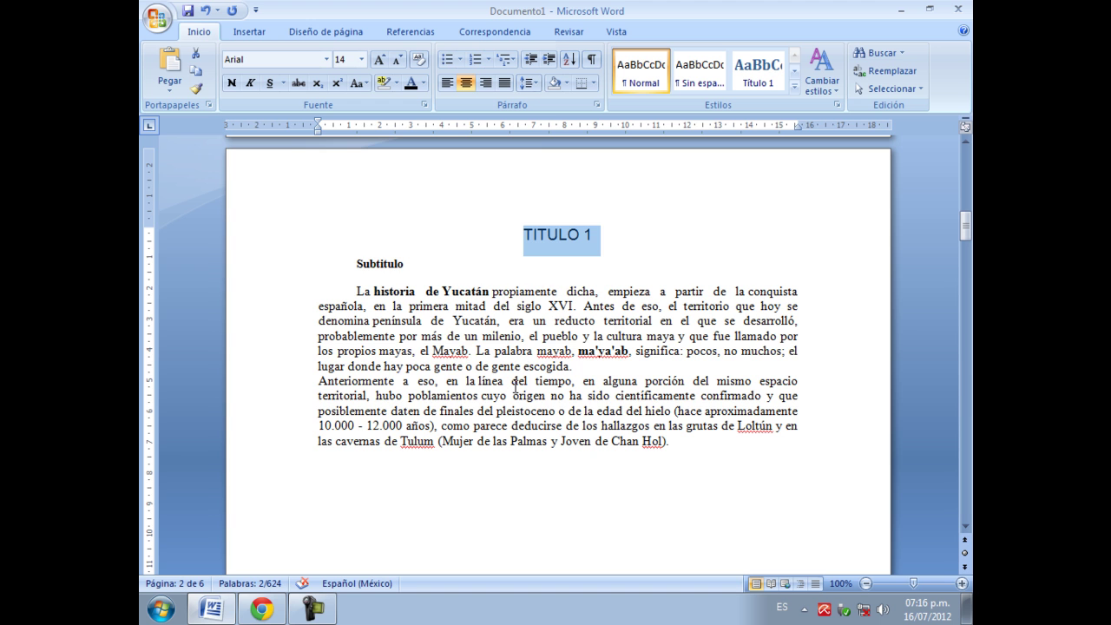
# Step: Reselect TITULO 1, confirm it is Arial 14, and make it bold with Negrita
pyautogui.press('Up')
pyautogui.press('Down')
pyautogui.press('Down')
pyautogui.press('Down')
pyautogui.press('Down')
pyautogui.press('Down')
pyautogui.press('Up')
pyautogui.press('Up')
pyautogui.press('Up')
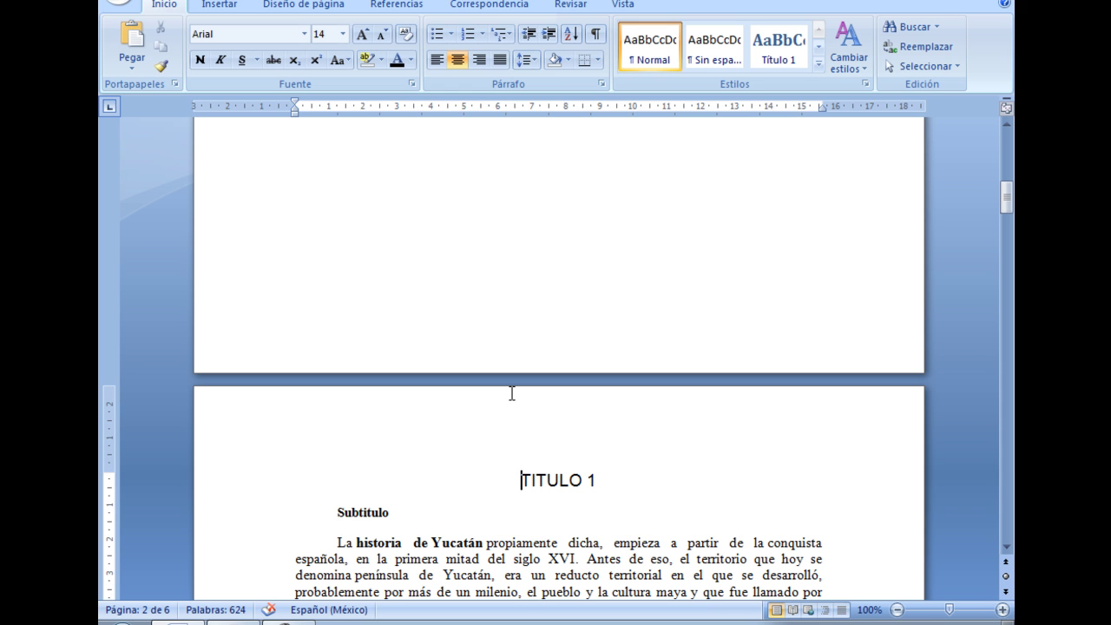
pyautogui.press('Down')
pyautogui.press('Up')
pyautogui.hotkey('shift', 'End')
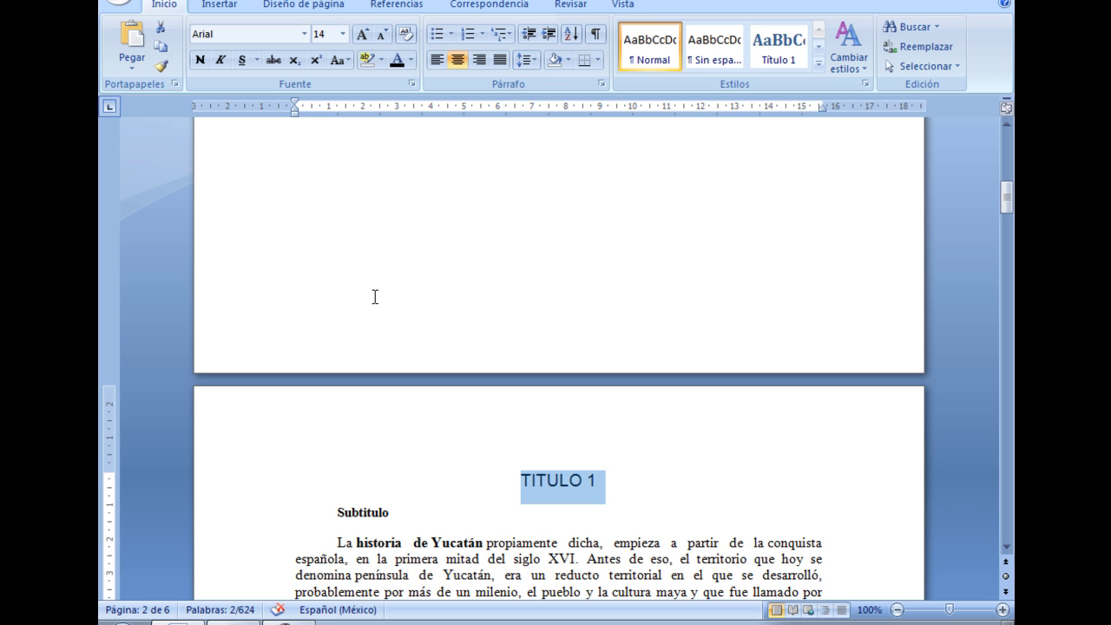
pyautogui.click(251, 34)
pyautogui.click(329, 36)
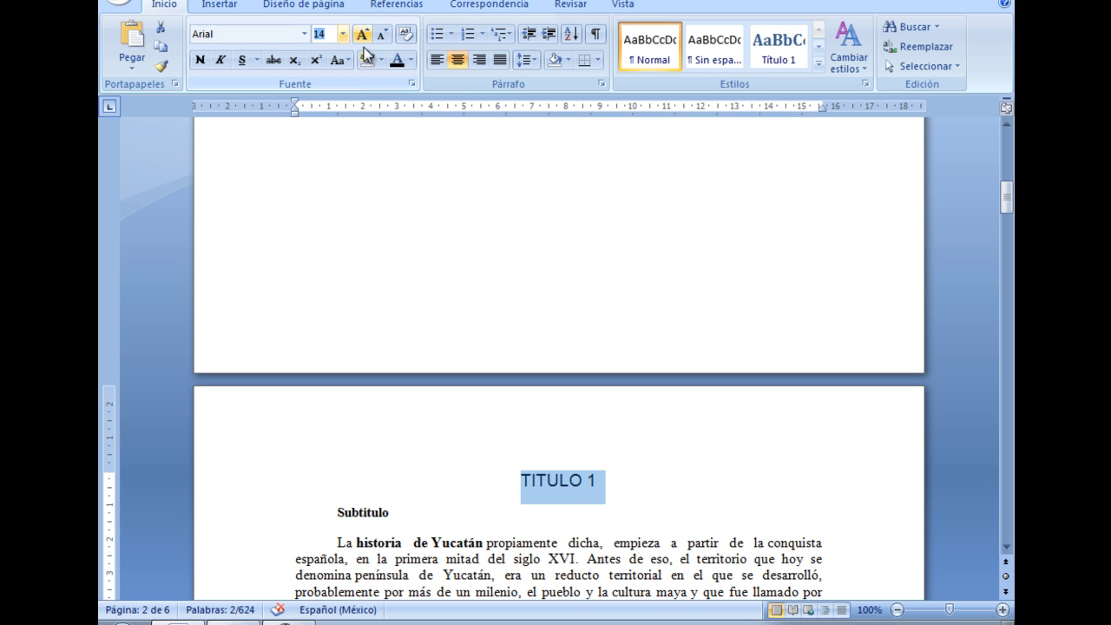
pyautogui.click(205, 62)
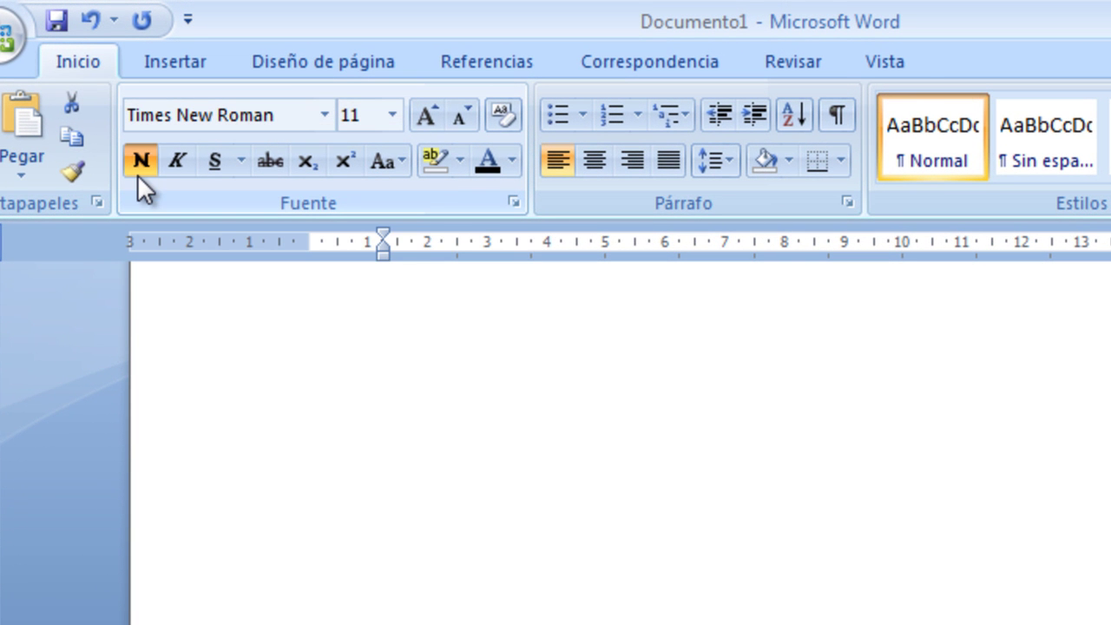
pyautogui.click(138, 173)
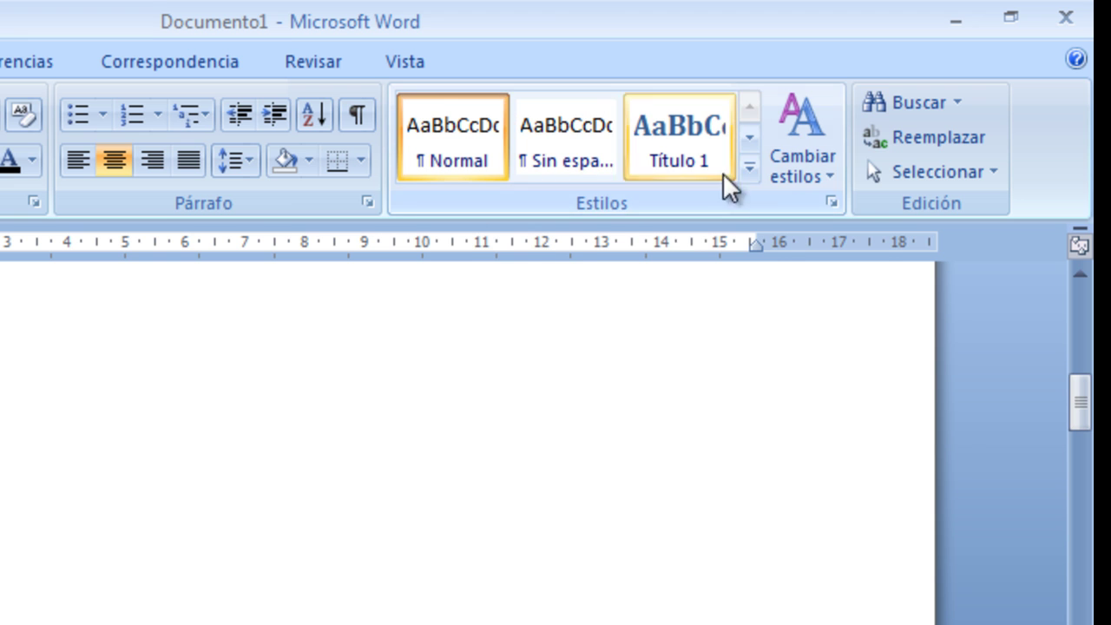
# Step: Save the bold 14-pt Arial centred heading as a new quick style named Estilo1
pyautogui.click(749, 168)
pyautogui.click(715, 8)
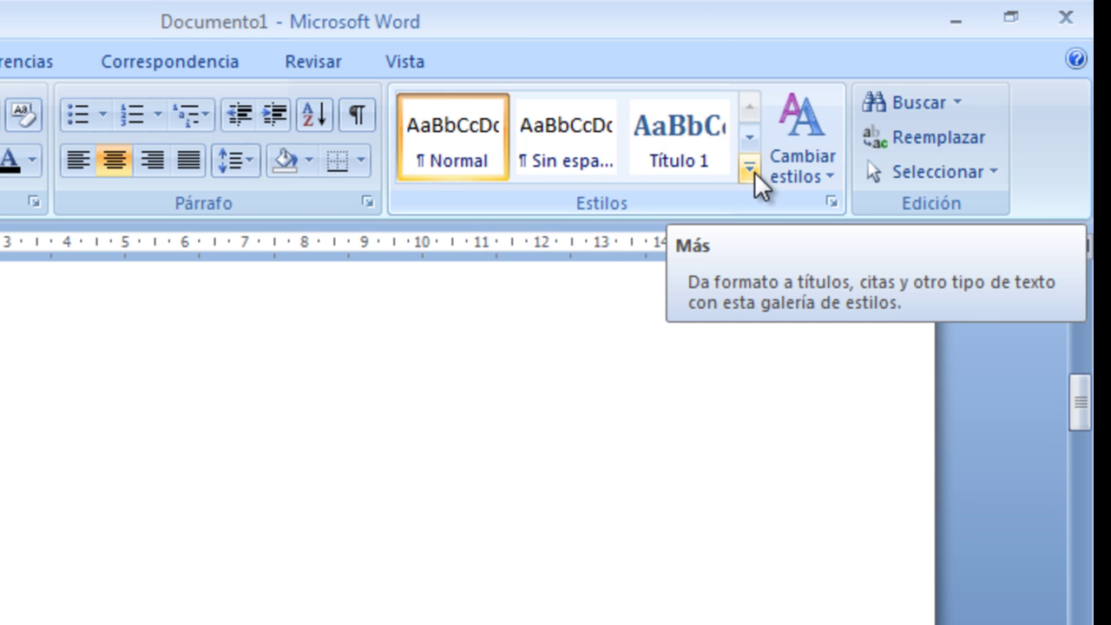
pyautogui.click(749, 169)
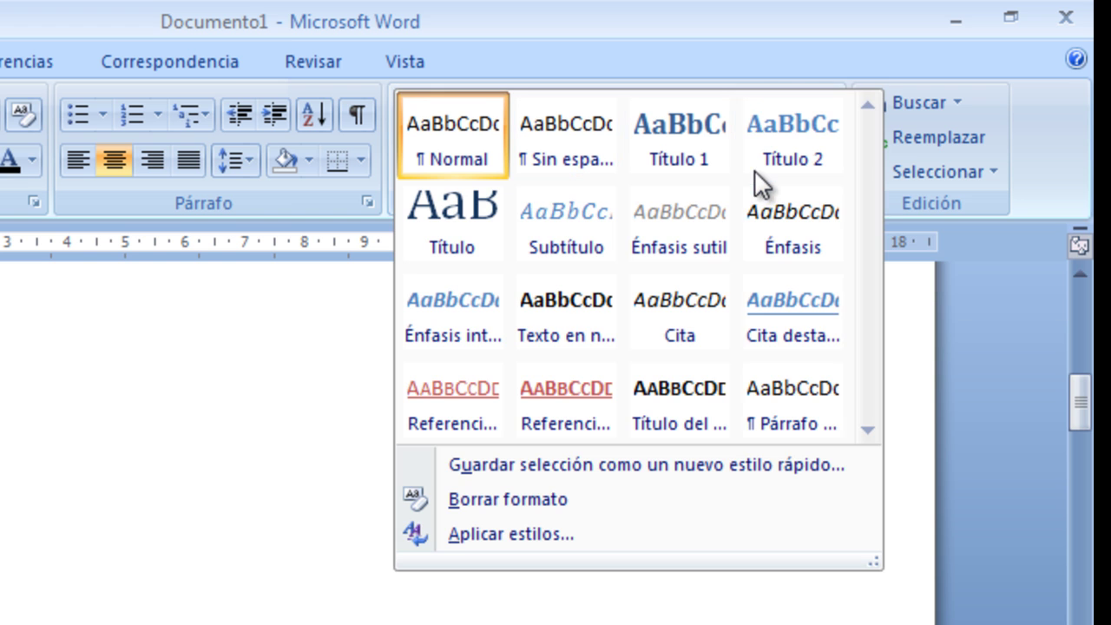
pyautogui.click(696, 467)
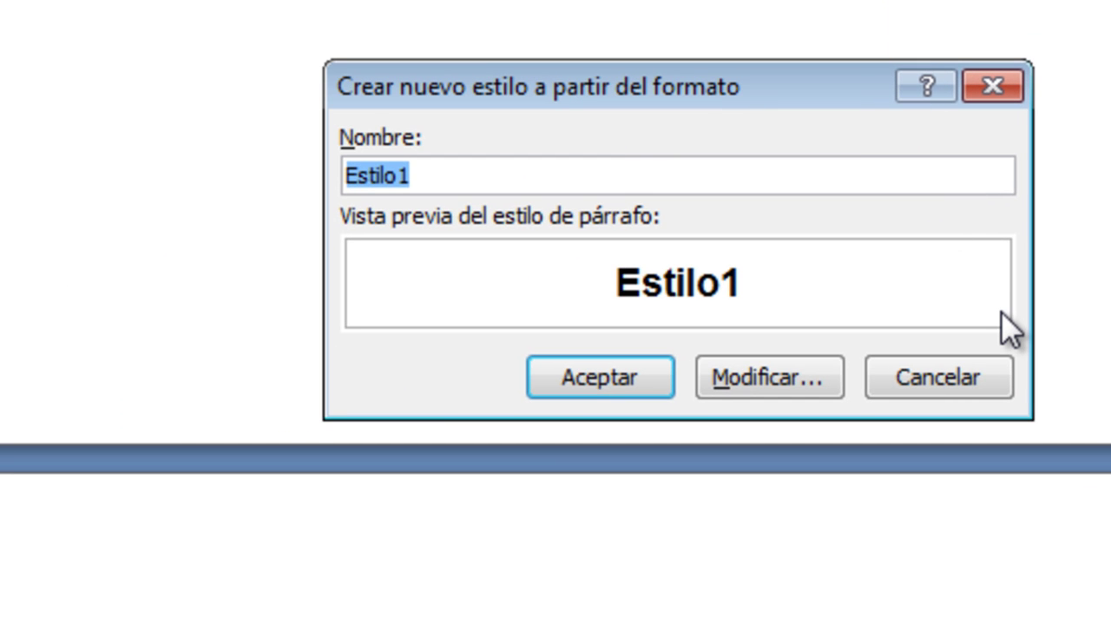
pyautogui.press('Return')
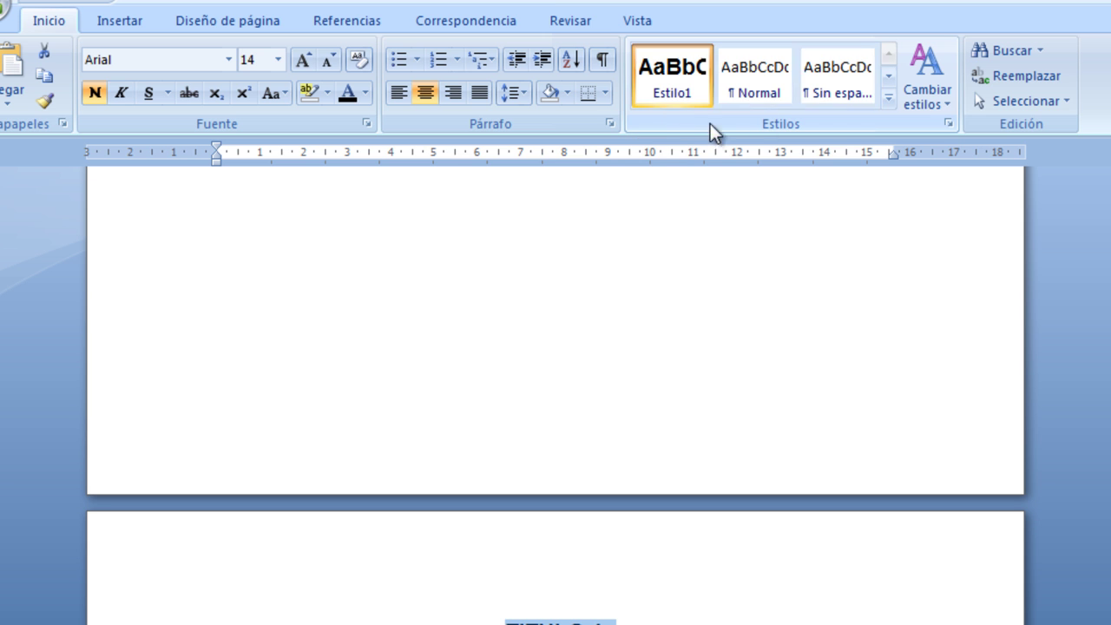
# Step: Rename the Estilo1 quick style to 'Mititulo 1' in its Modificar settings
pyautogui.rightClick(671, 84)
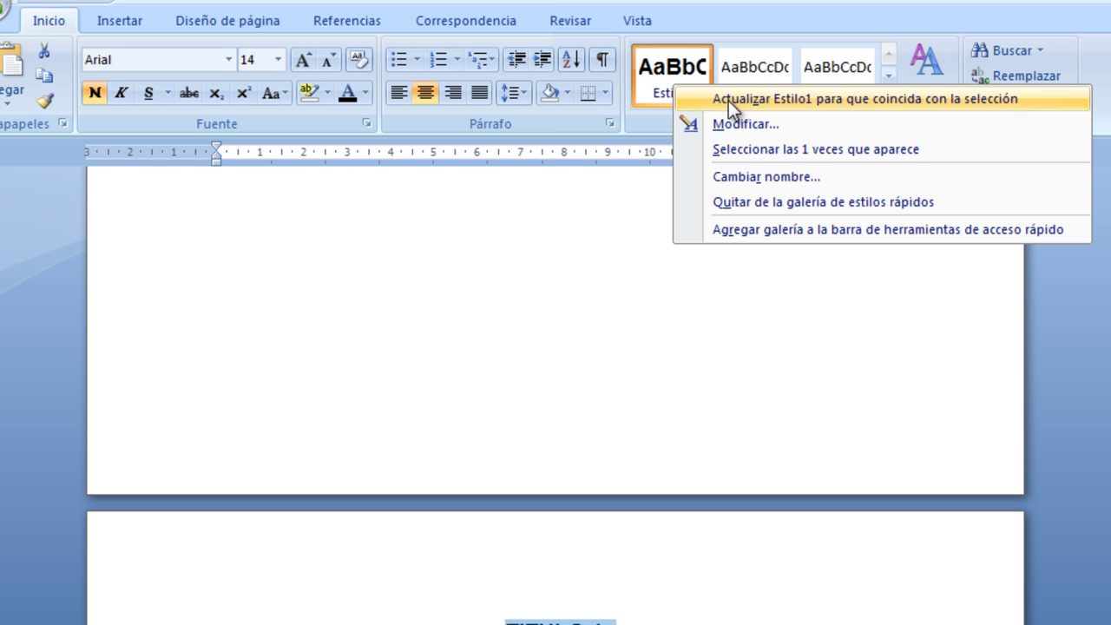
pyautogui.click(728, 101)
pyautogui.rightClick(685, 92)
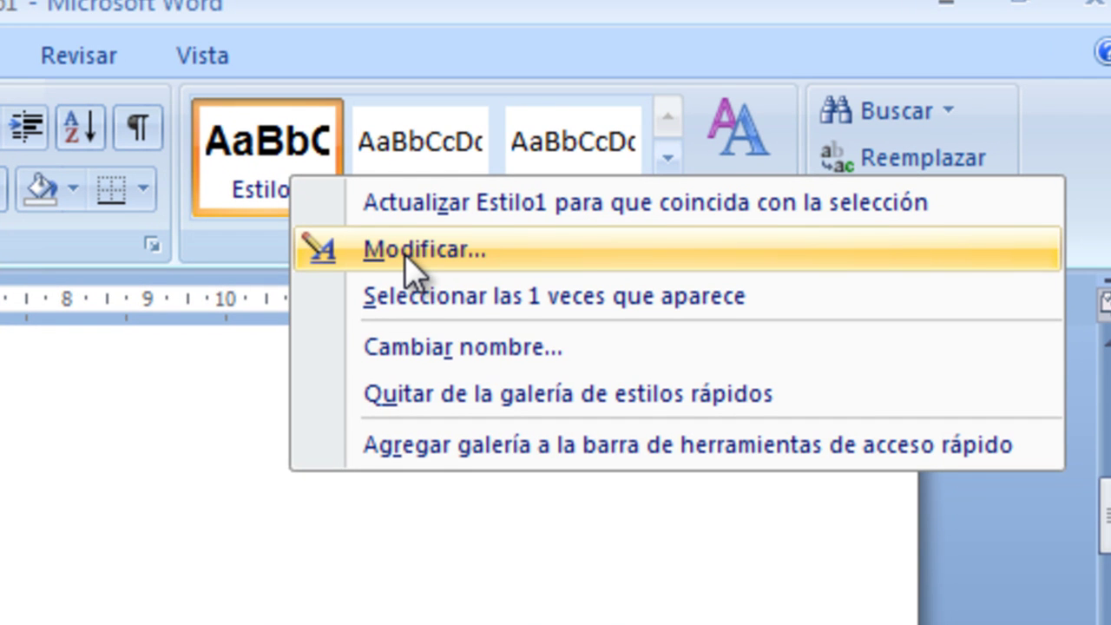
pyautogui.click(413, 256)
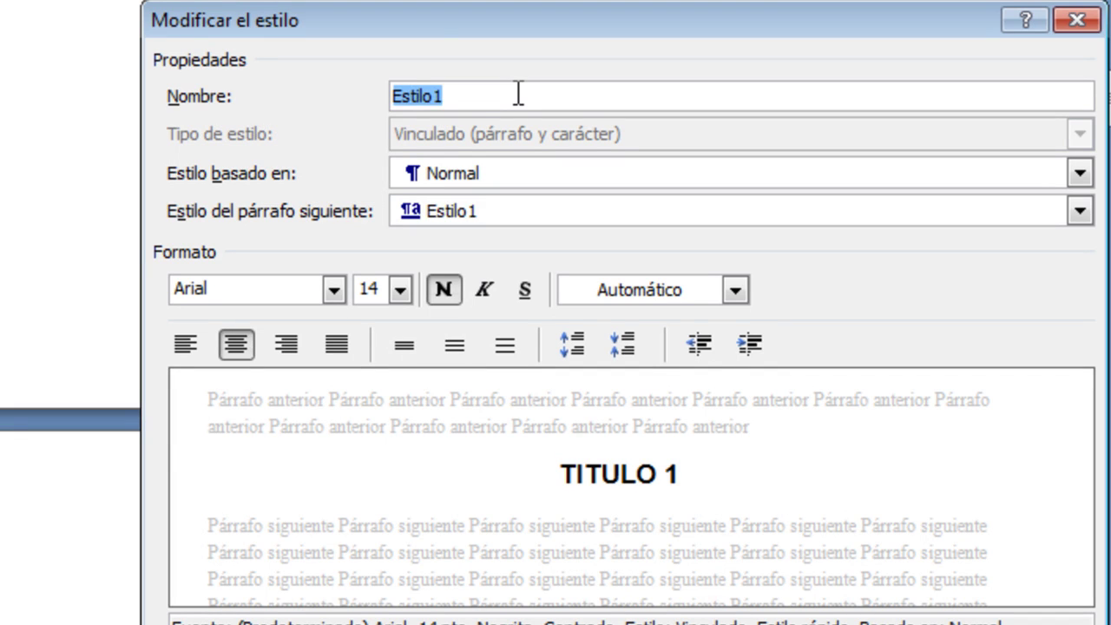
pyautogui.write('Mit')
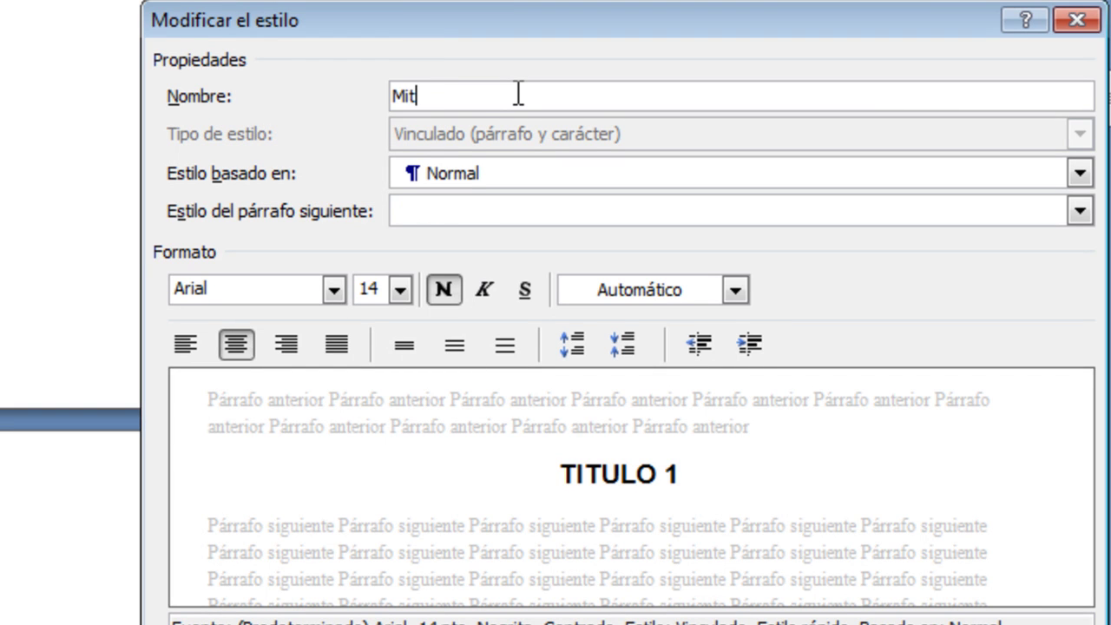
pyautogui.write('itulo 1')
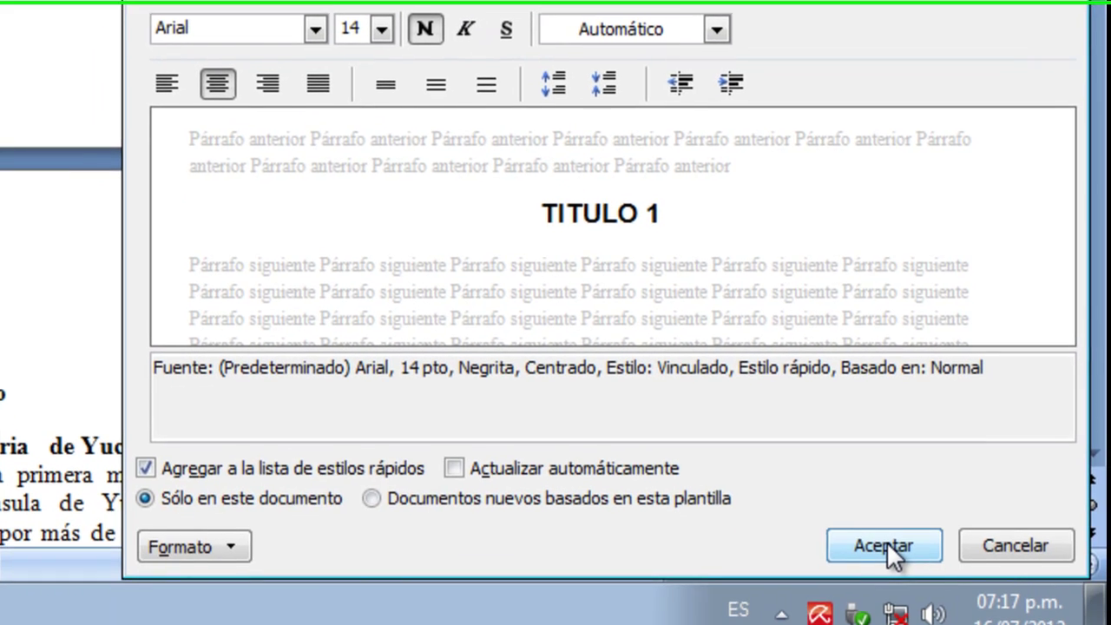
pyautogui.click(896, 613)
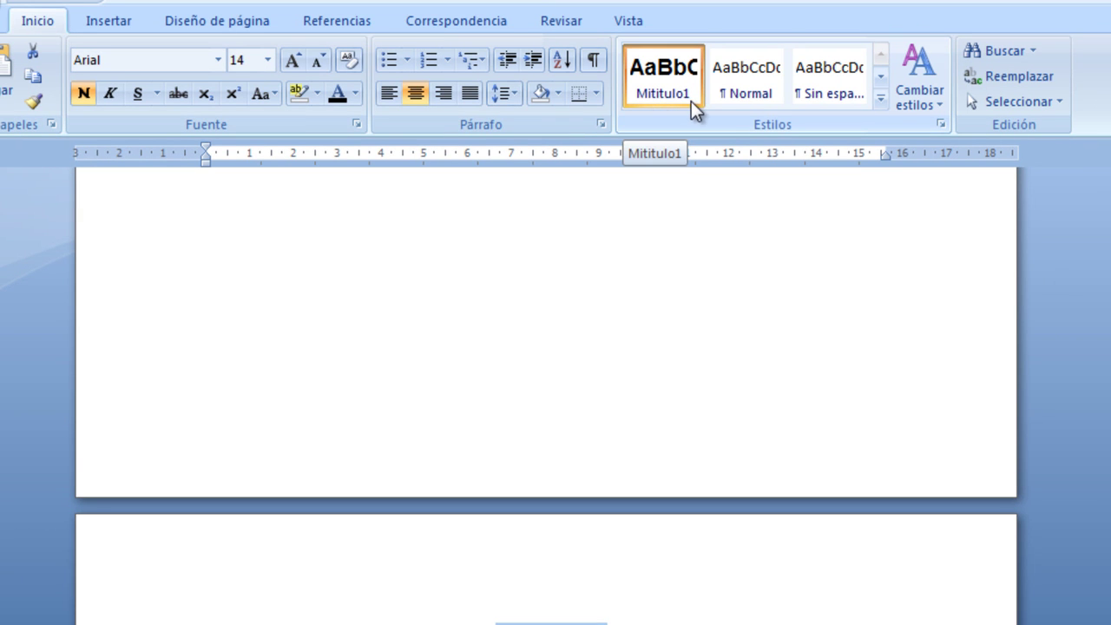
# Step: Save the bold Subtitulo line's formatting as a new quick style named 'misubtitulo'
pyautogui.press('Return')
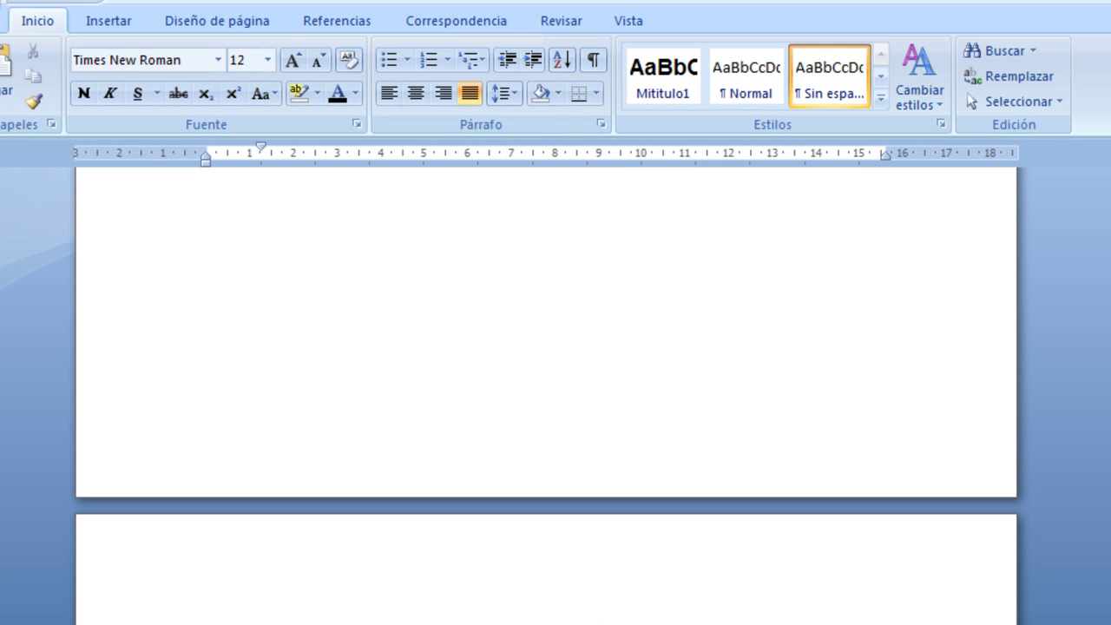
pyautogui.press('Up')
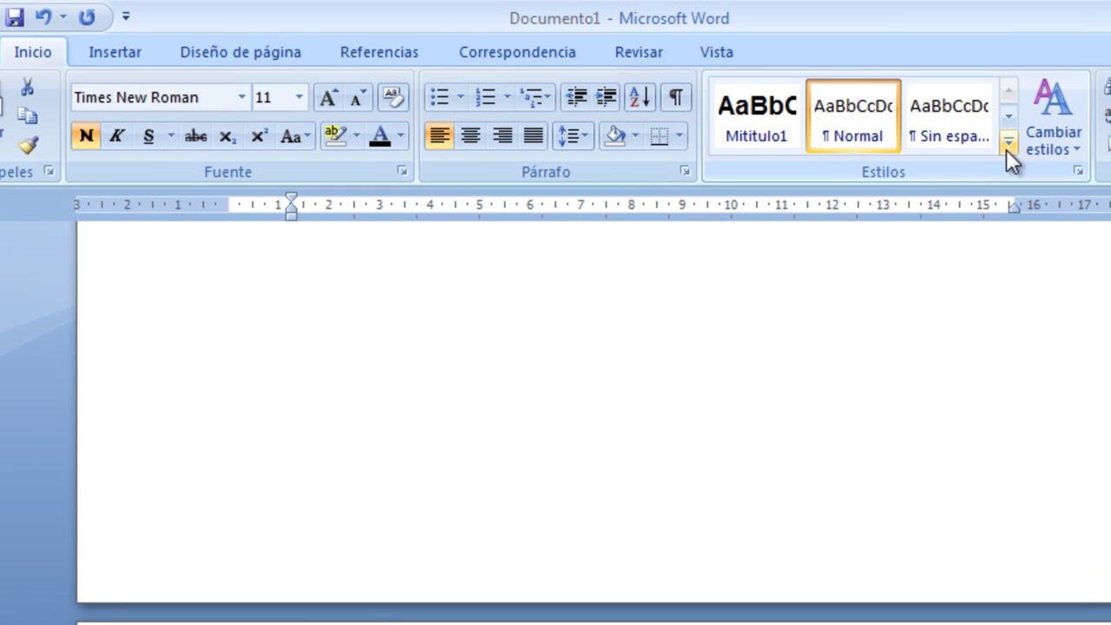
pyautogui.click(1008, 145)
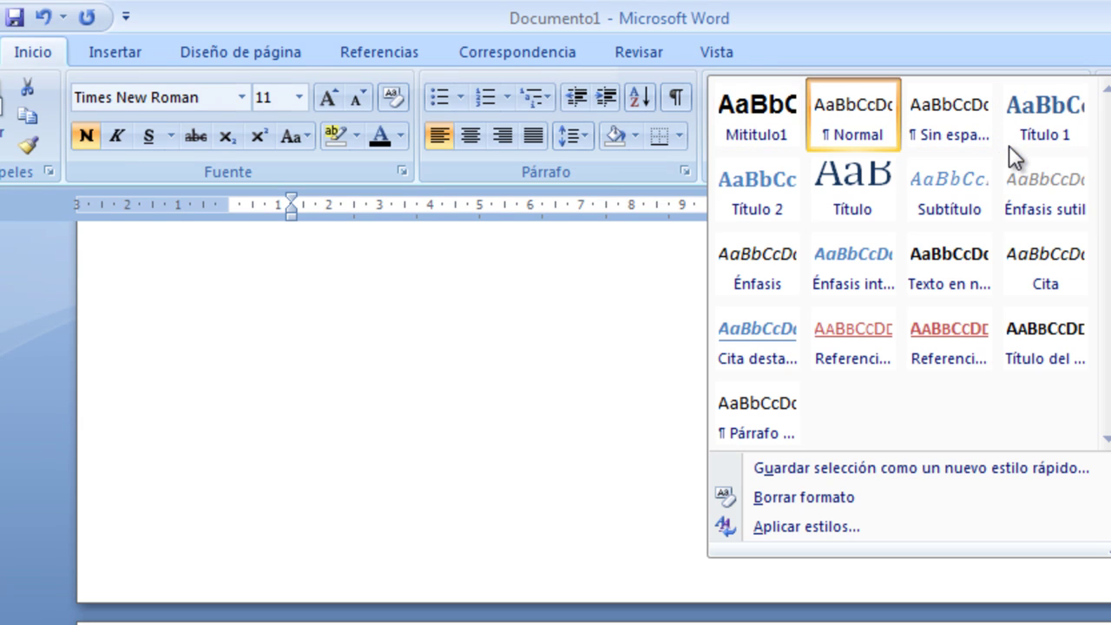
pyautogui.click(892, 468)
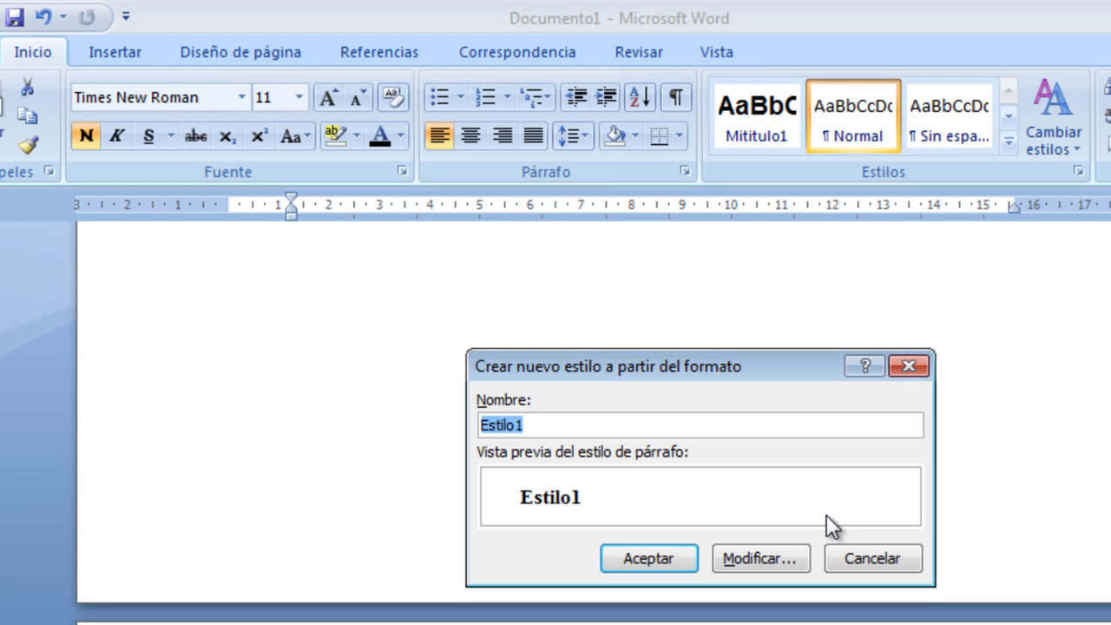
pyautogui.write('misubtitulo')
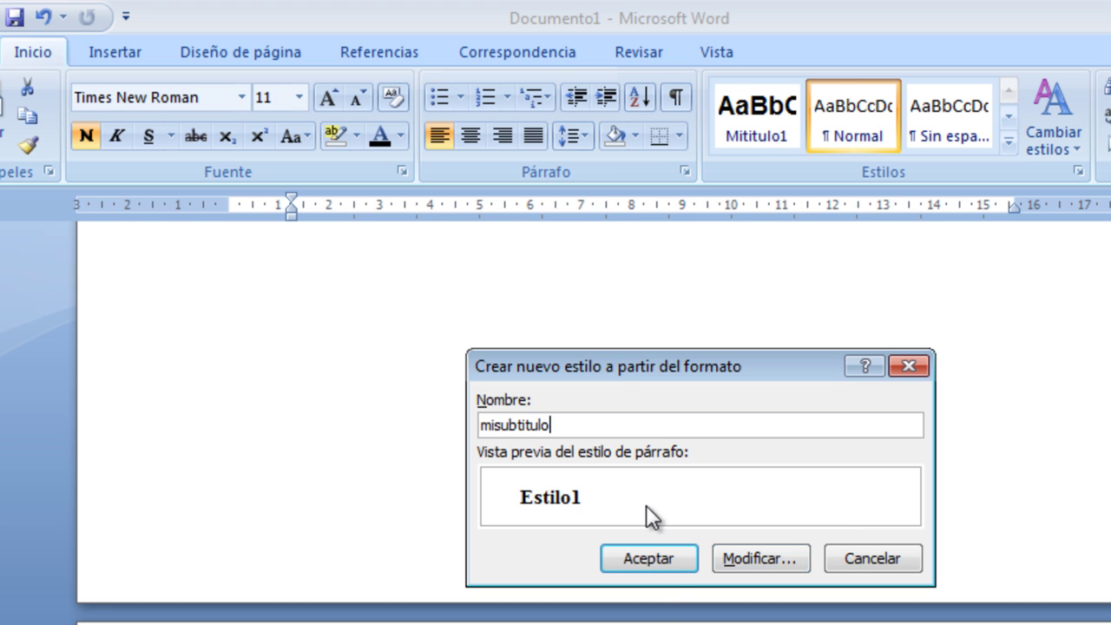
pyautogui.click(656, 561)
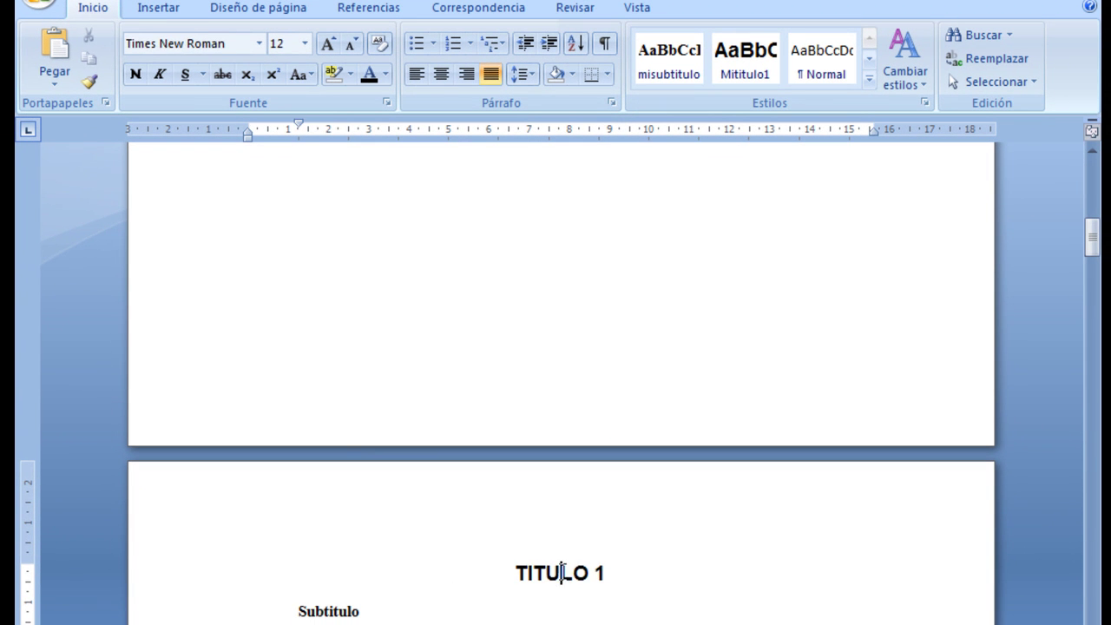
# Step: Undo the heading formatting so the headings return to plain Normal text
pyautogui.tripleClick(561, 579)
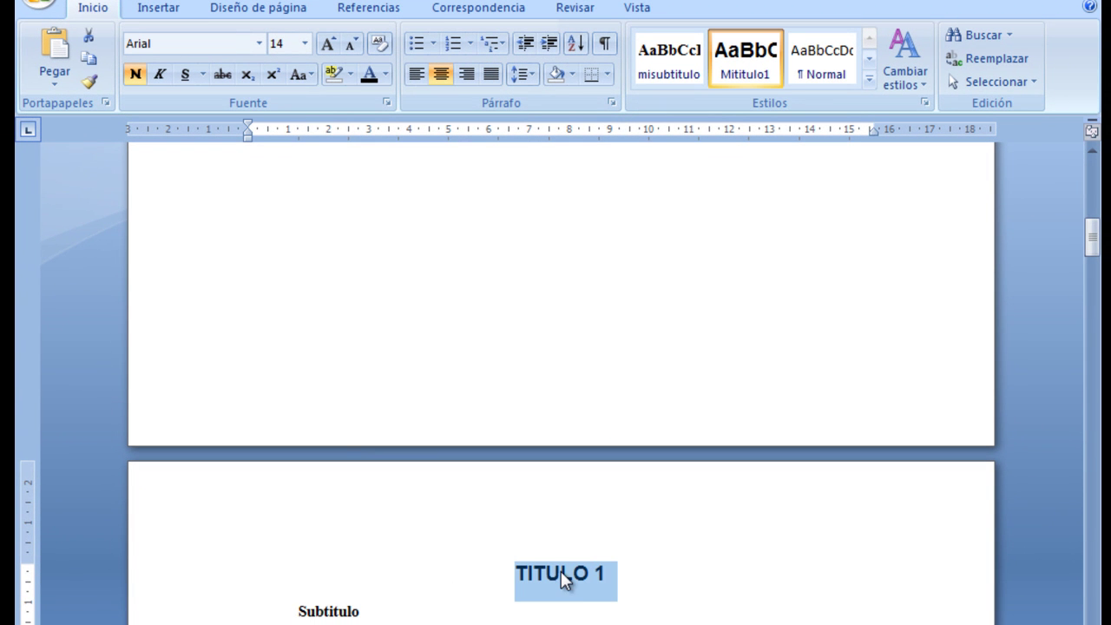
pyautogui.click(583, 621)
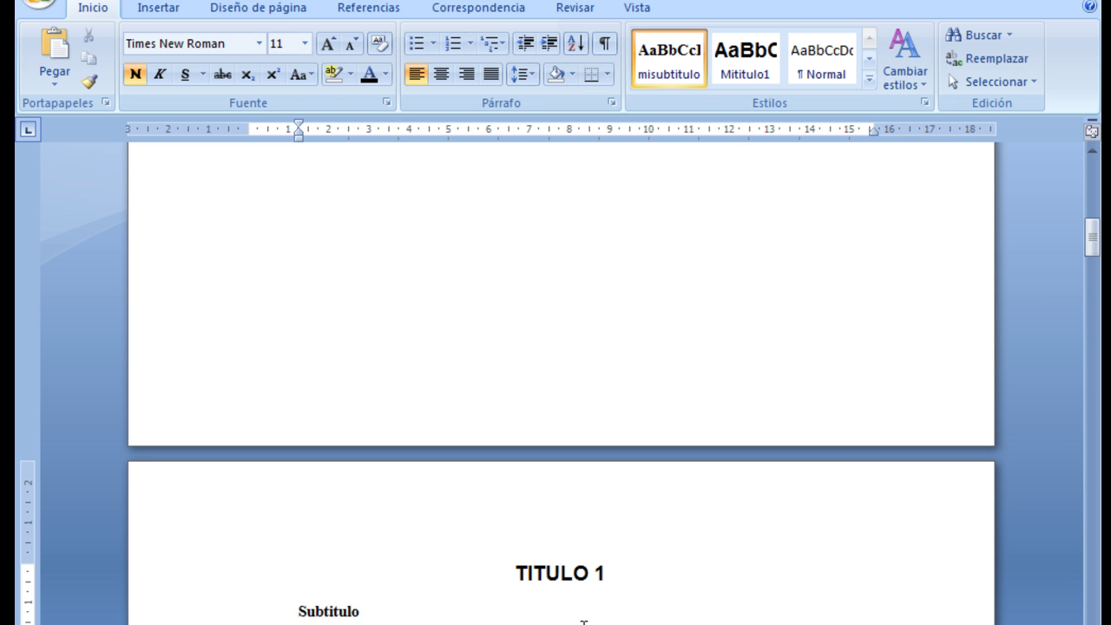
pyautogui.hotkey('ctrl', 'z')
pyautogui.hotkey('ctrl', 'z')
pyautogui.hotkey('ctrl', 'z')
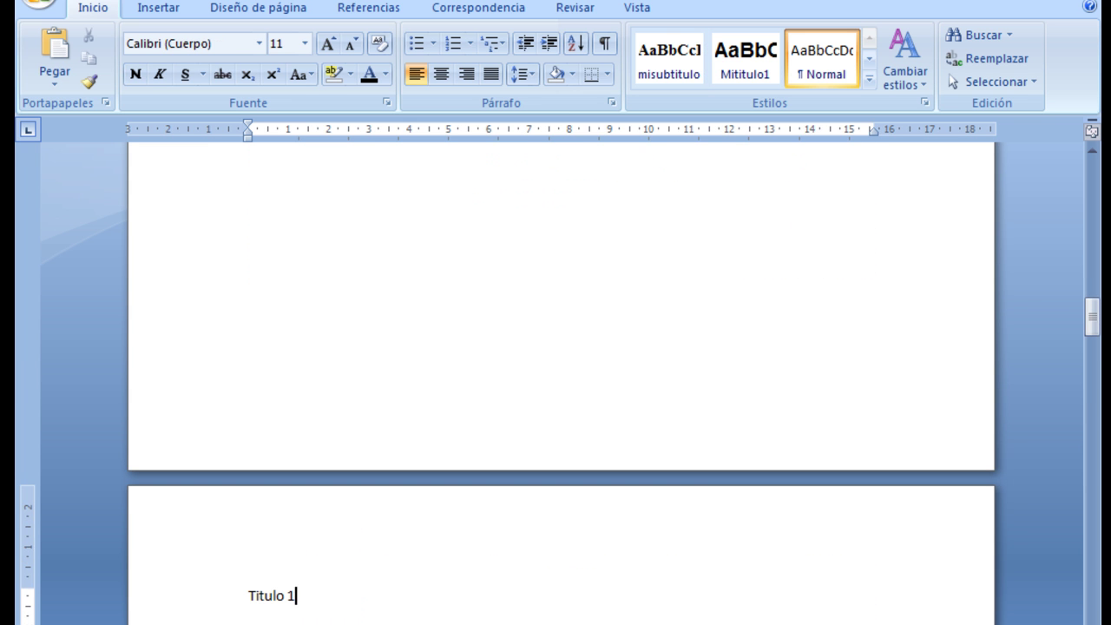
pyautogui.scroll(-3, 329, 205)
pyautogui.scroll(-3, 330, 205)
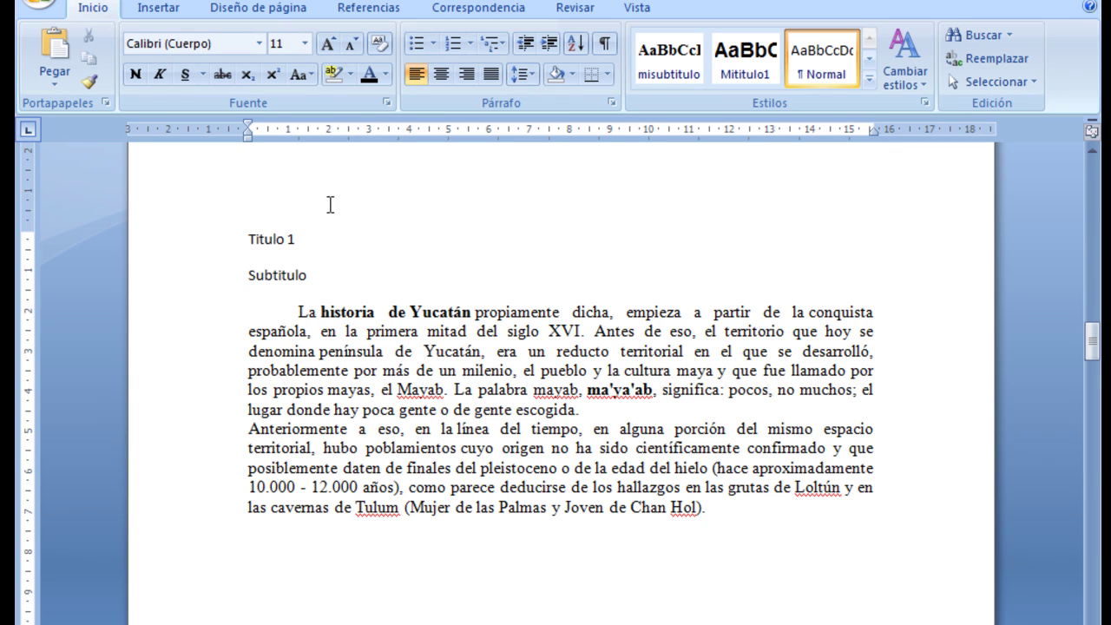
# Step: Select the entire Titulo 1 paragraph, ready for the Mititulo1 style
pyautogui.moveTo(306, 239); pyautogui.dragTo(246, 240)
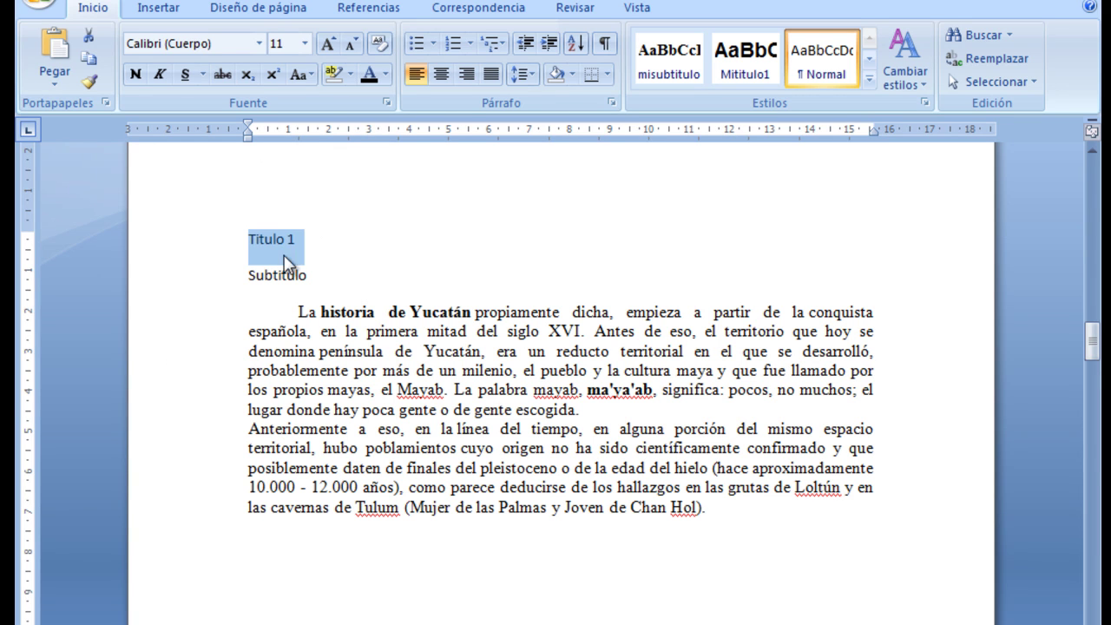
pyautogui.click(356, 317)
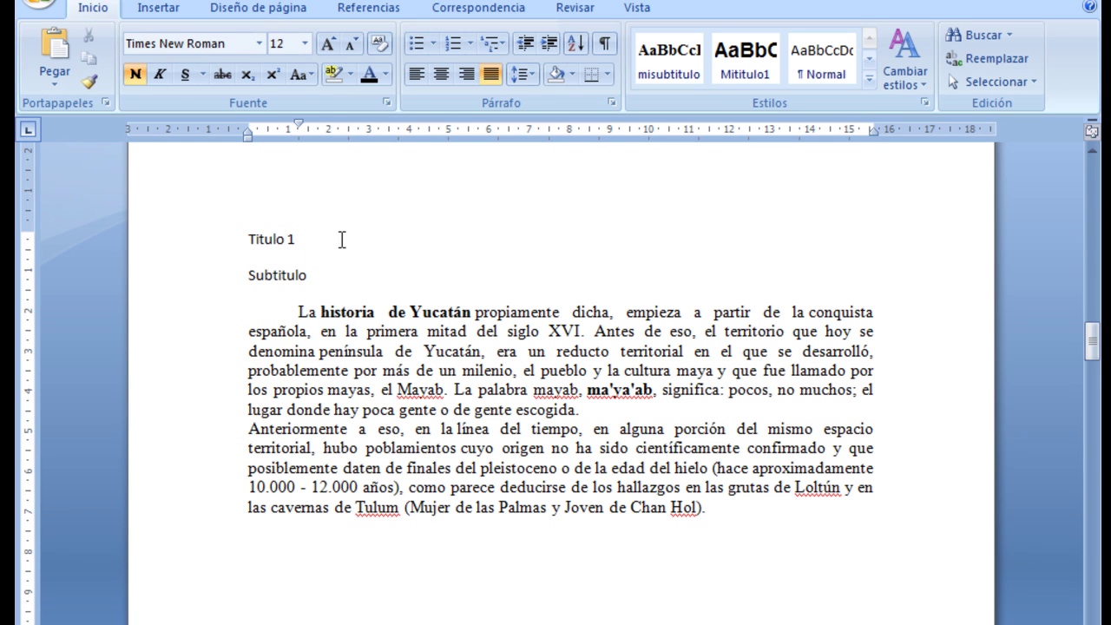
pyautogui.moveTo(341, 240); pyautogui.dragTo(228, 246)
pyautogui.click(346, 281)
pyautogui.moveTo(338, 285); pyautogui.dragTo(249, 223)
pyautogui.click(419, 331)
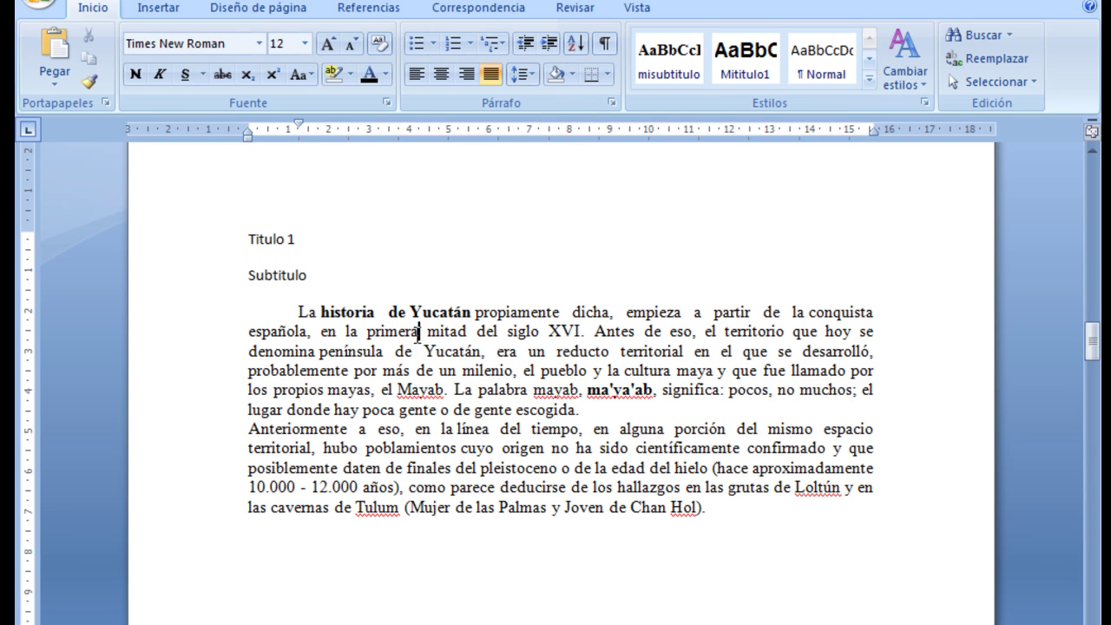
pyautogui.tripleClick(265, 245)
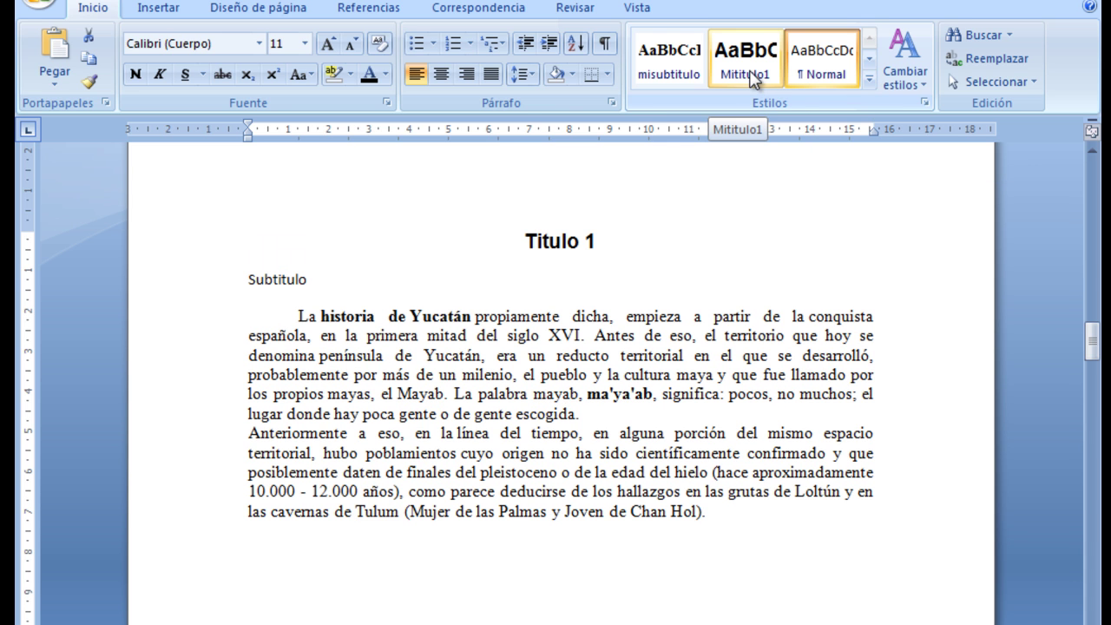
# Step: Apply Mititulo1 to the first Titulo 1 line and misubtitulo to its Subtitulo line
pyautogui.click(751, 76)
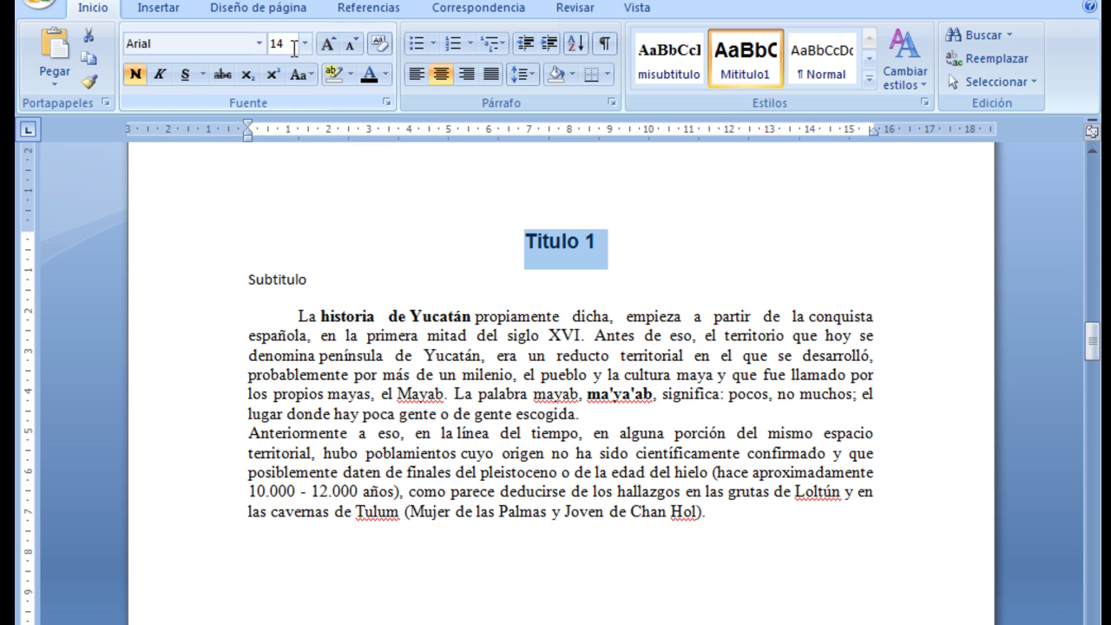
pyautogui.click(340, 316)
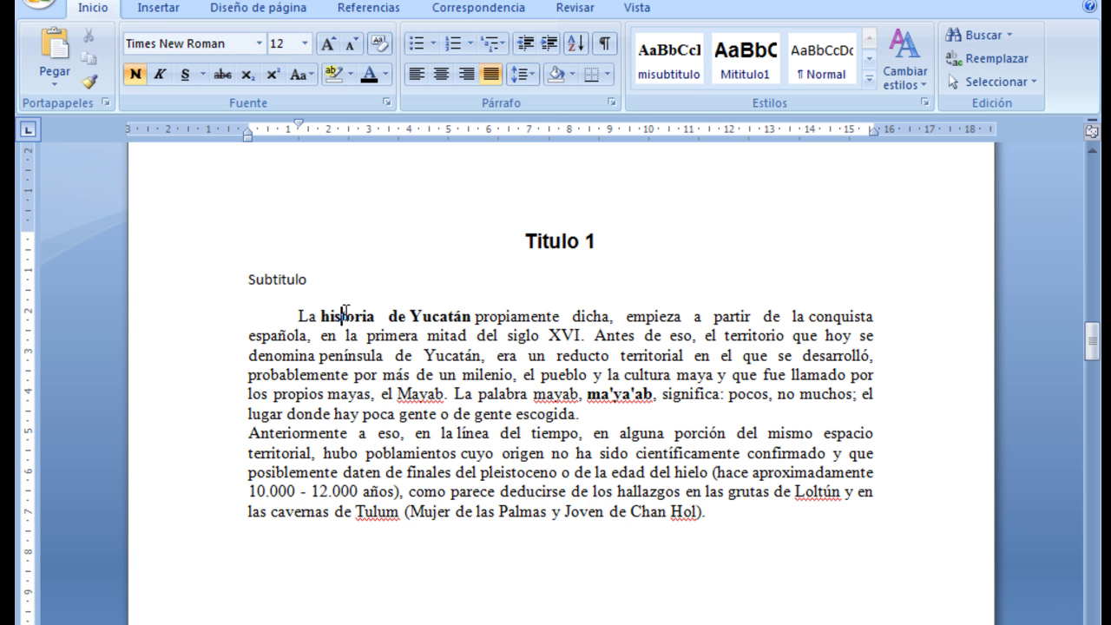
pyautogui.tripleClick(287, 278)
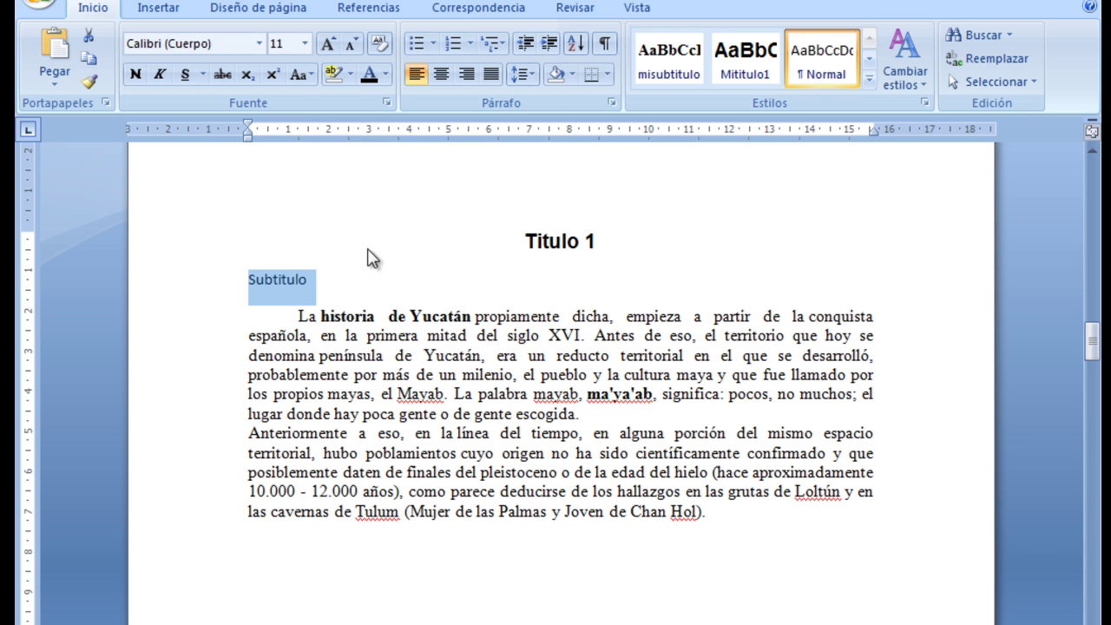
pyautogui.click(670, 76)
pyautogui.click(491, 315)
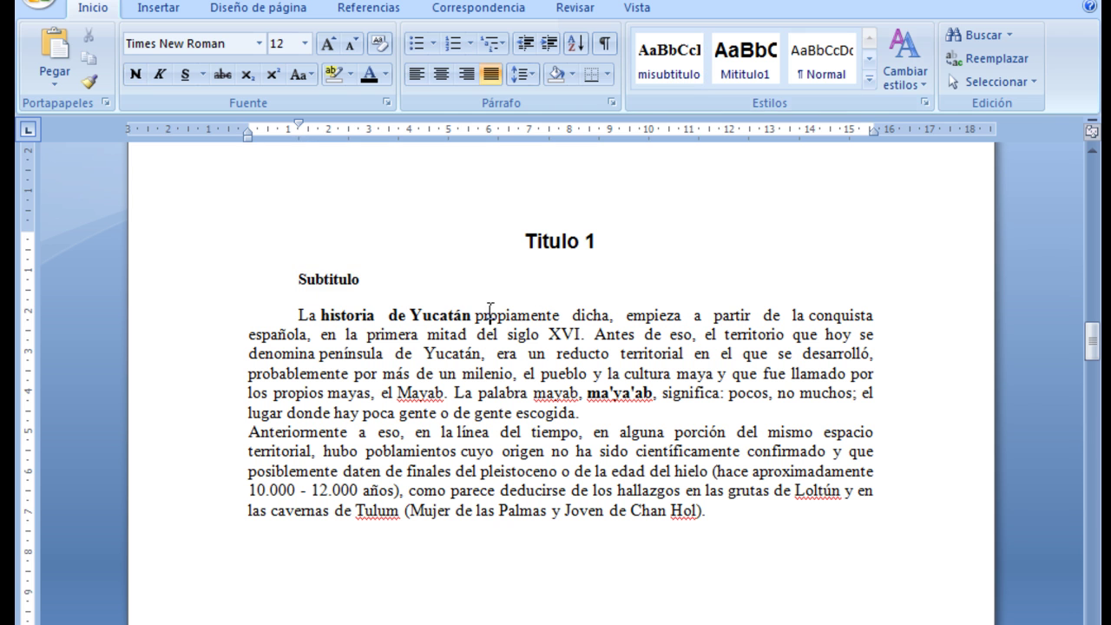
pyautogui.moveTo(368, 279); pyautogui.dragTo(325, 239)
pyautogui.click(500, 379)
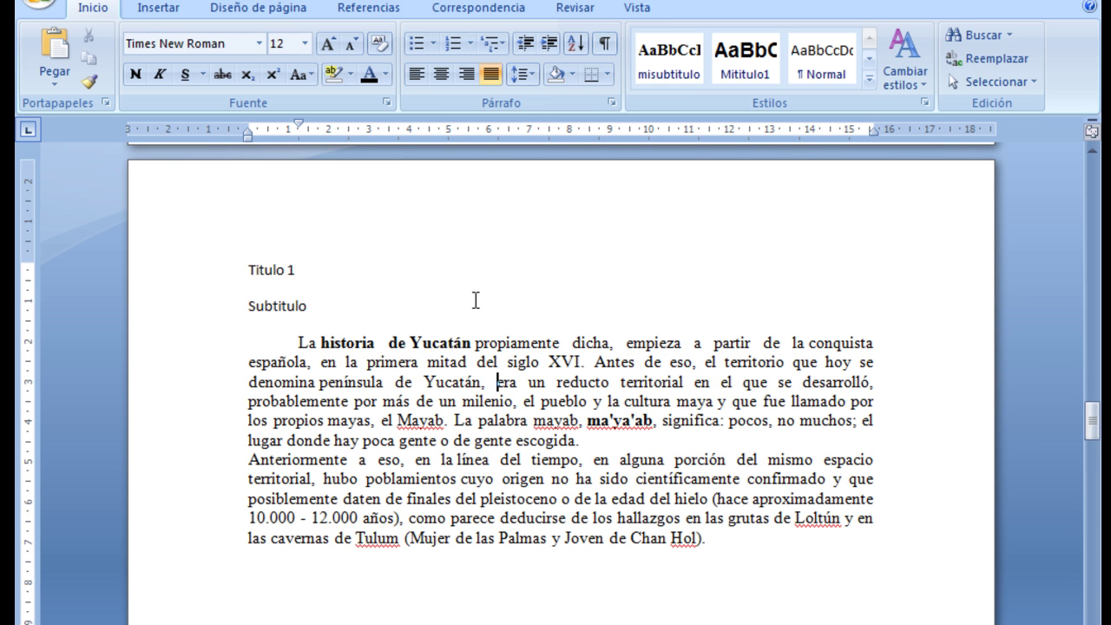
# Step: Apply Mititulo1 to the second Titulo 1 and misubtitulo to its Subtitulo
pyautogui.moveTo(265, 270); pyautogui.dragTo(300, 269)
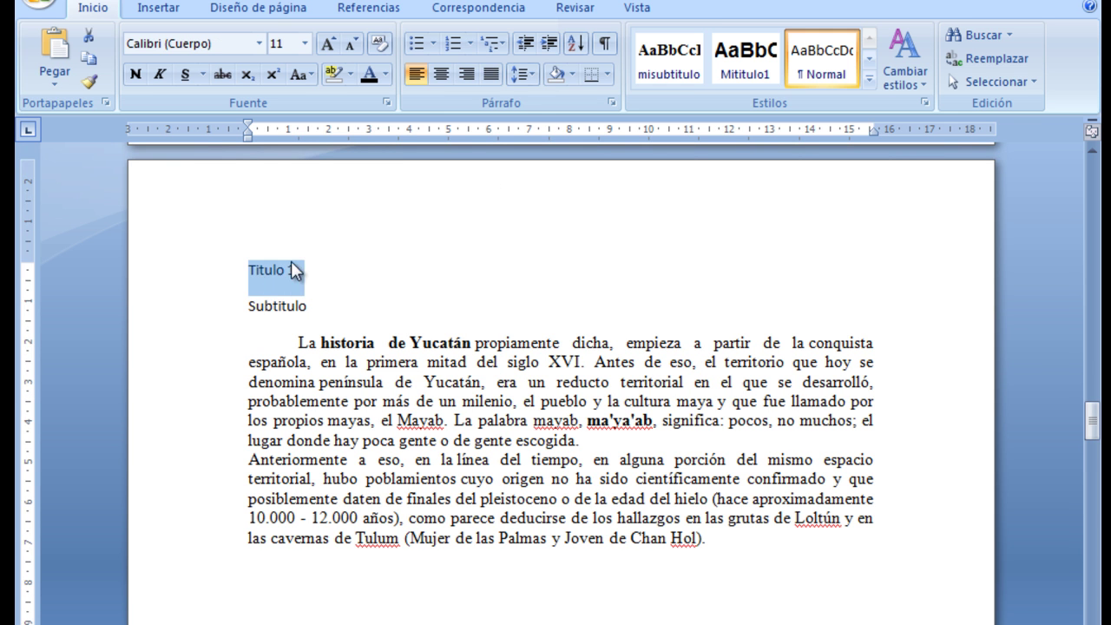
pyautogui.click(732, 74)
pyautogui.doubleClick(274, 310)
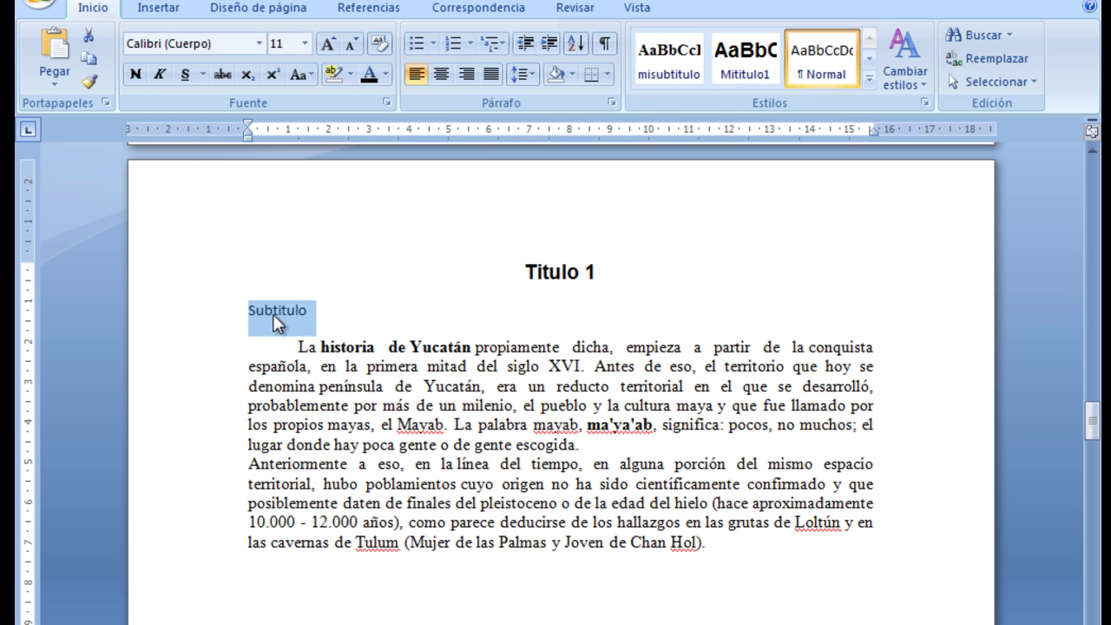
pyautogui.click(668, 61)
pyautogui.click(609, 392)
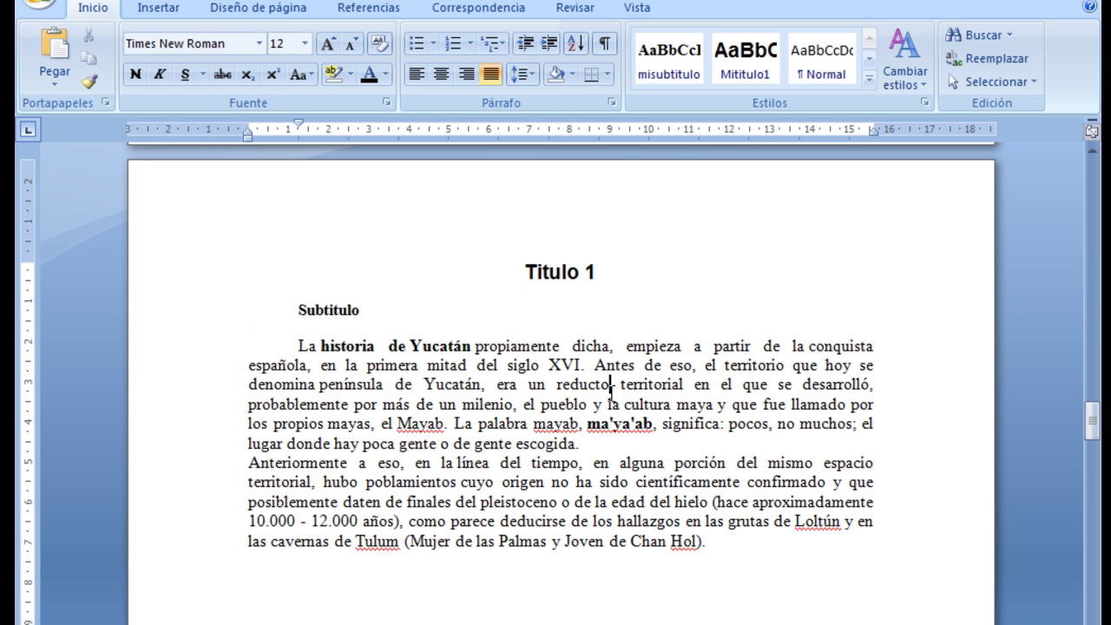
pyautogui.scroll(-10, 609, 392)
pyautogui.scroll(-3, 609, 392)
pyautogui.scroll(-7, 609, 392)
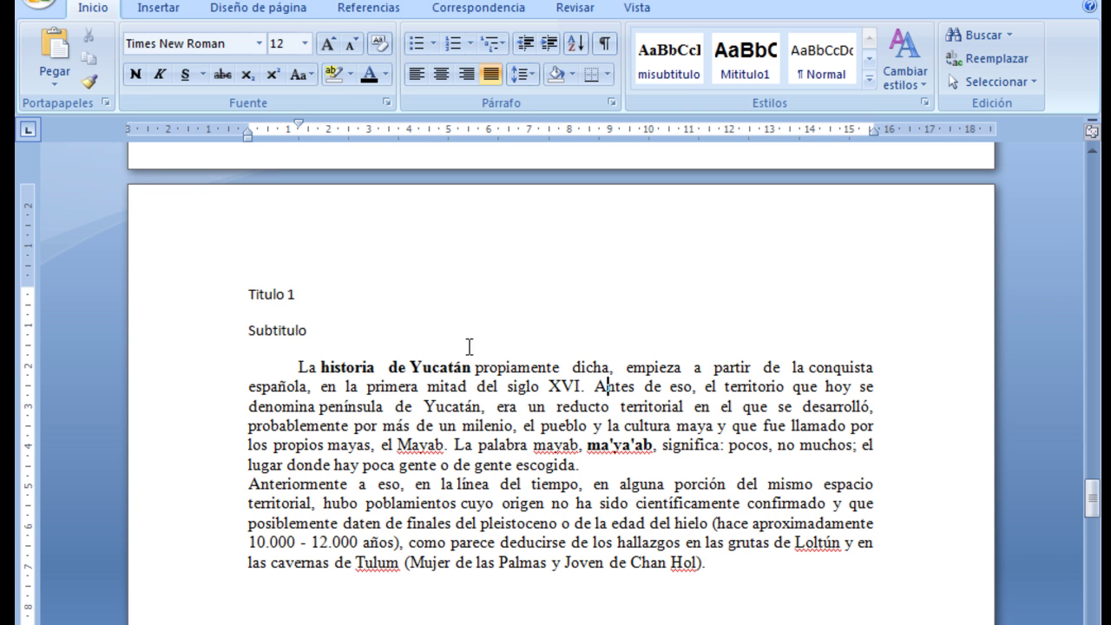
# Step: Style the next Titulo 1 and Subtitulo, and give Referencias the Mititulo1 style
pyautogui.moveTo(304, 293); pyautogui.dragTo(248, 293)
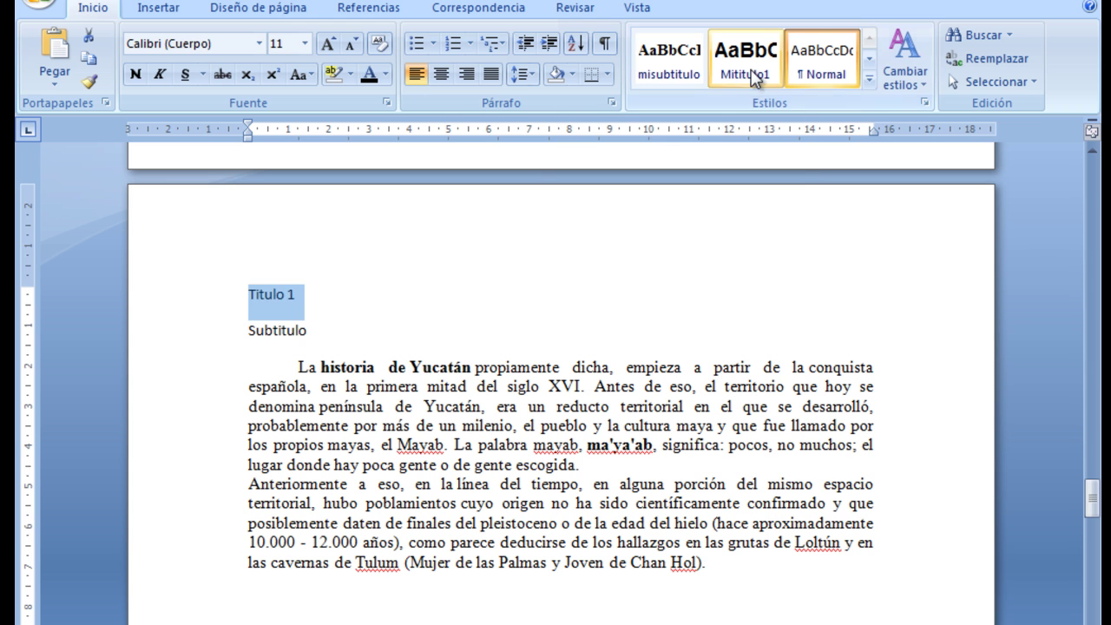
pyautogui.click(743, 69)
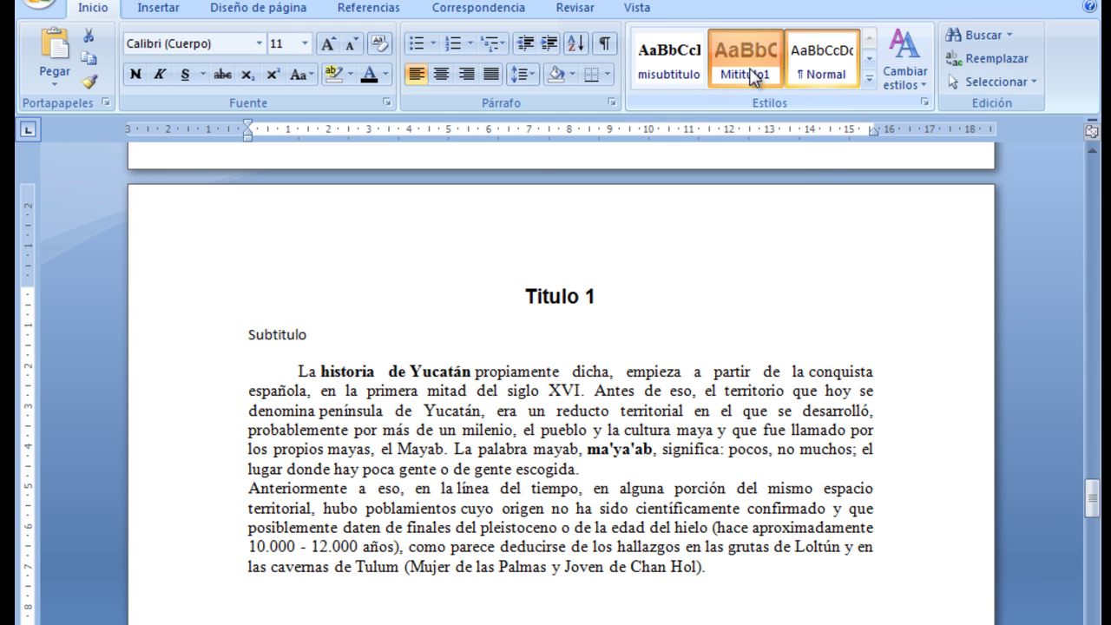
pyautogui.doubleClick(289, 334)
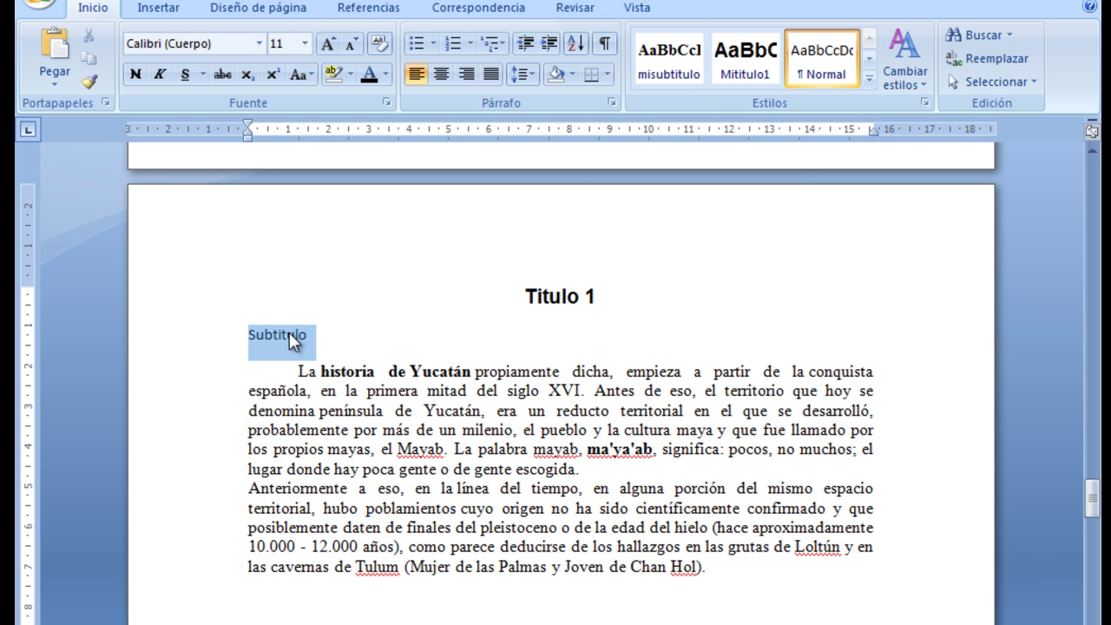
pyautogui.click(675, 53)
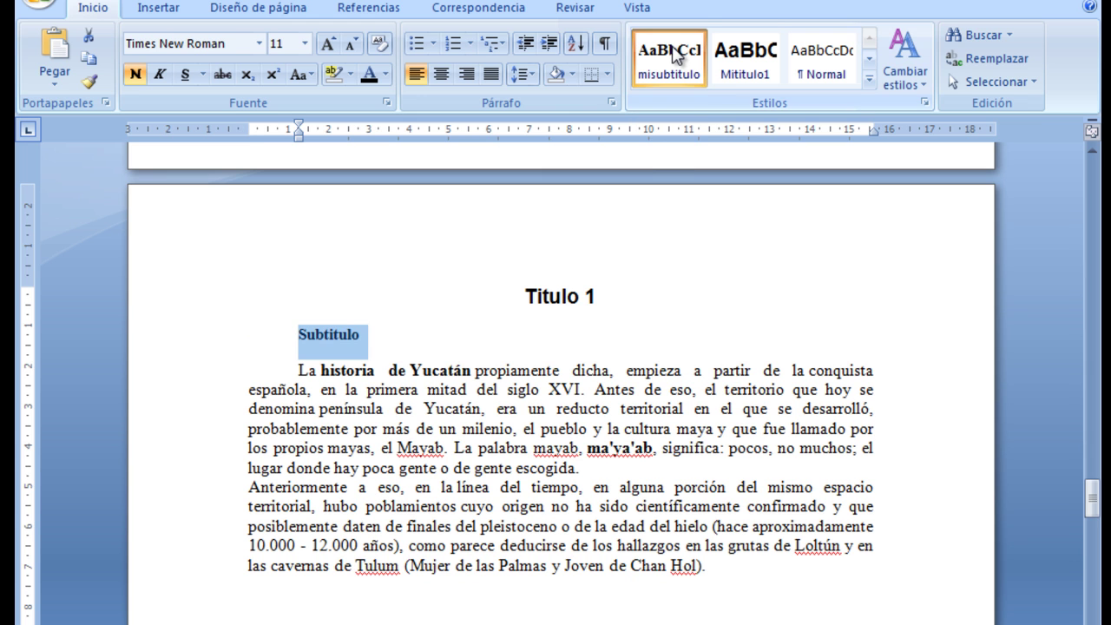
pyautogui.scroll(-5, 518, 436)
pyautogui.scroll(-10, 517, 437)
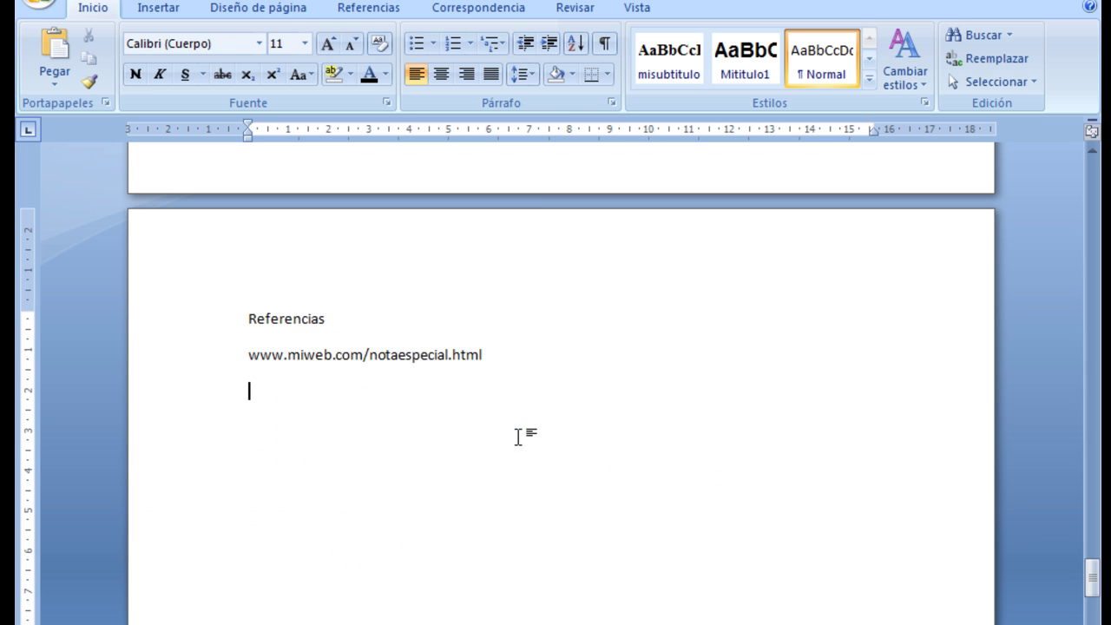
pyautogui.doubleClick(310, 323)
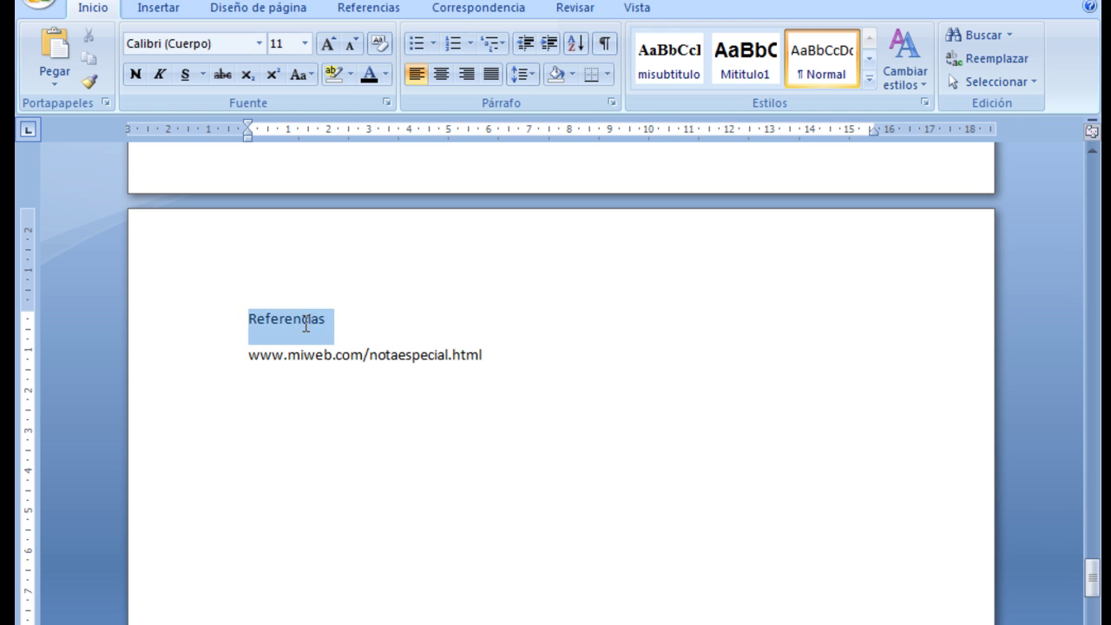
pyautogui.click(727, 65)
# Step: Insert a blank page after the web address for the index with Ctrl+Enter
pyautogui.click(608, 439)
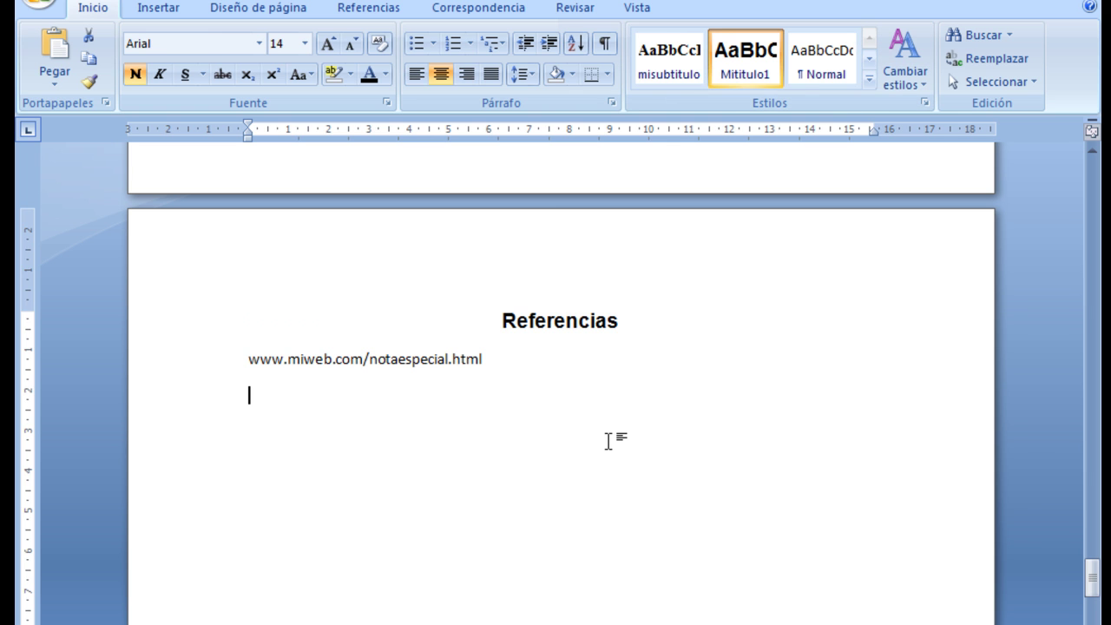
pyautogui.scroll(-10, 607, 439)
pyautogui.hotkey('ctrl', 'Return')
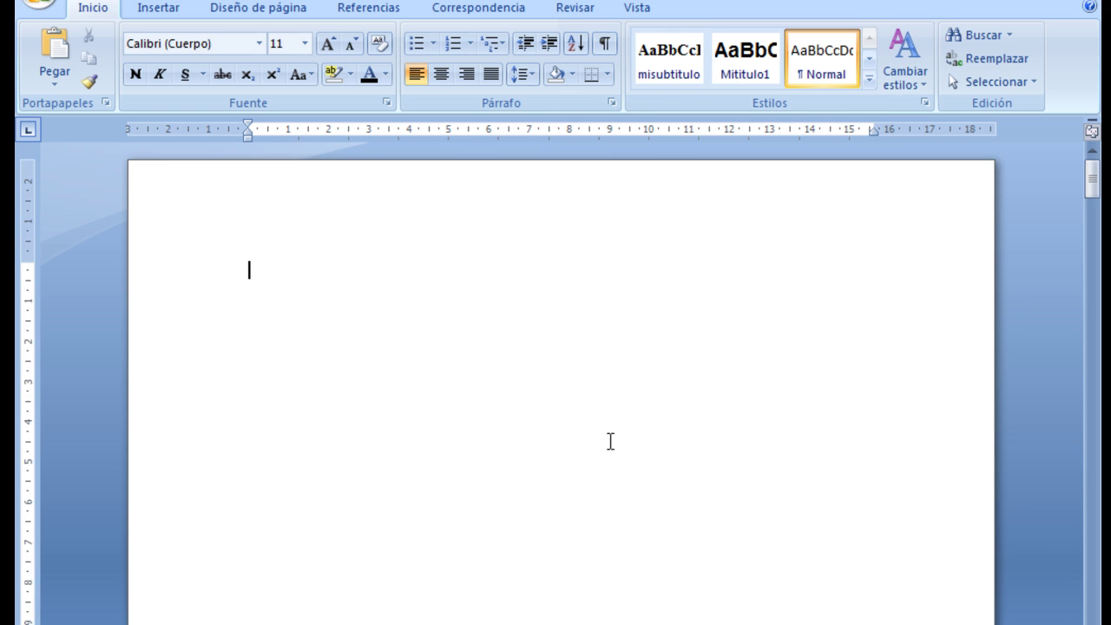
pyautogui.hotkey('ctrl', 'pageup')
pyautogui.hotkey('ctrl', 'pageup')
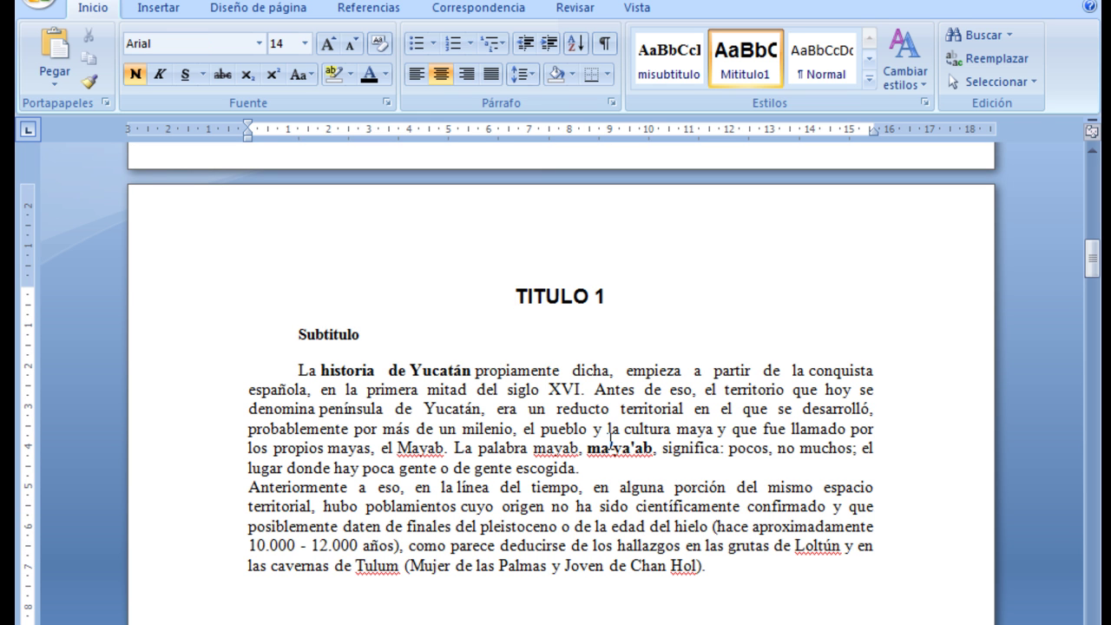
pyautogui.hotkey('ctrl', 'pagedown')
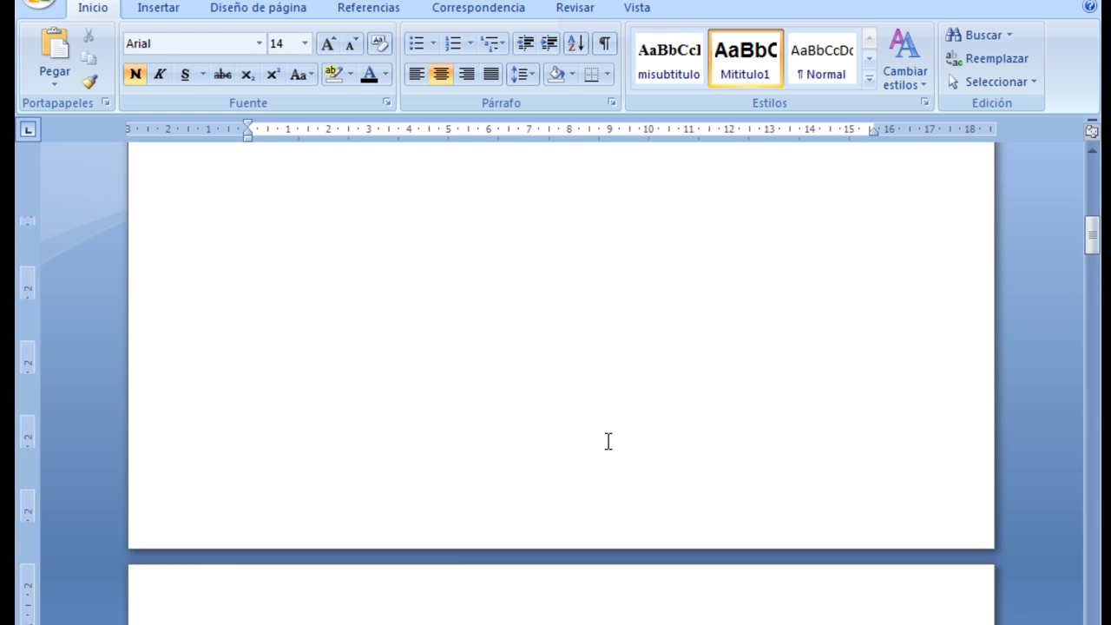
pyautogui.hotkey('ctrl', 'pageup')
pyautogui.hotkey('ctrl', 'pagedown')
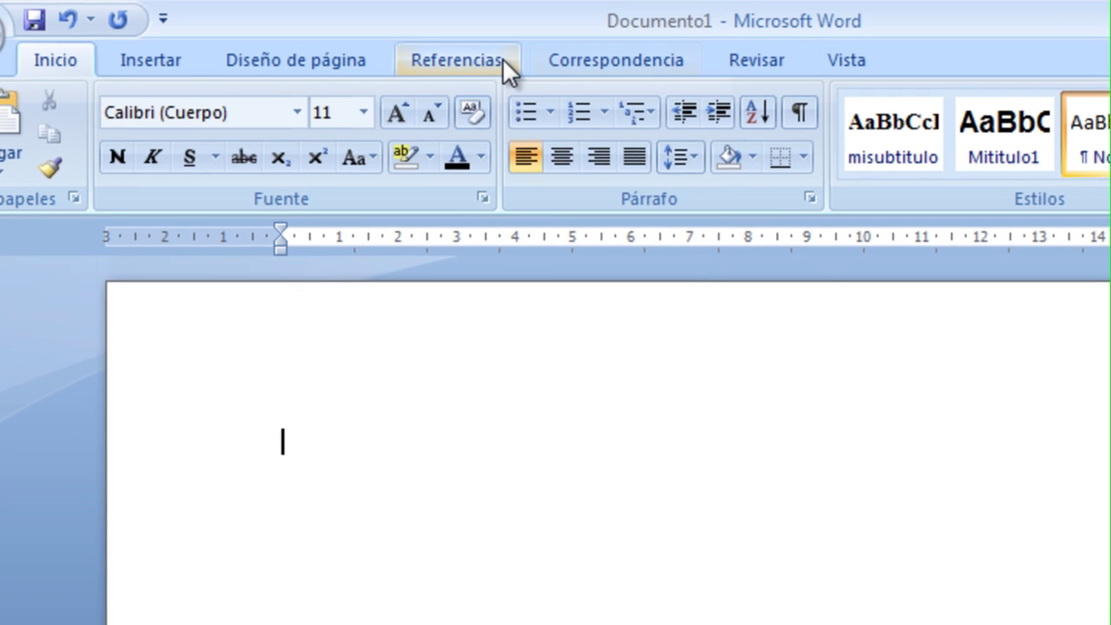
# Step: Open Insertar tabla de contenido from Tabla de contenido on the Referencias tab
pyautogui.click(499, 58)
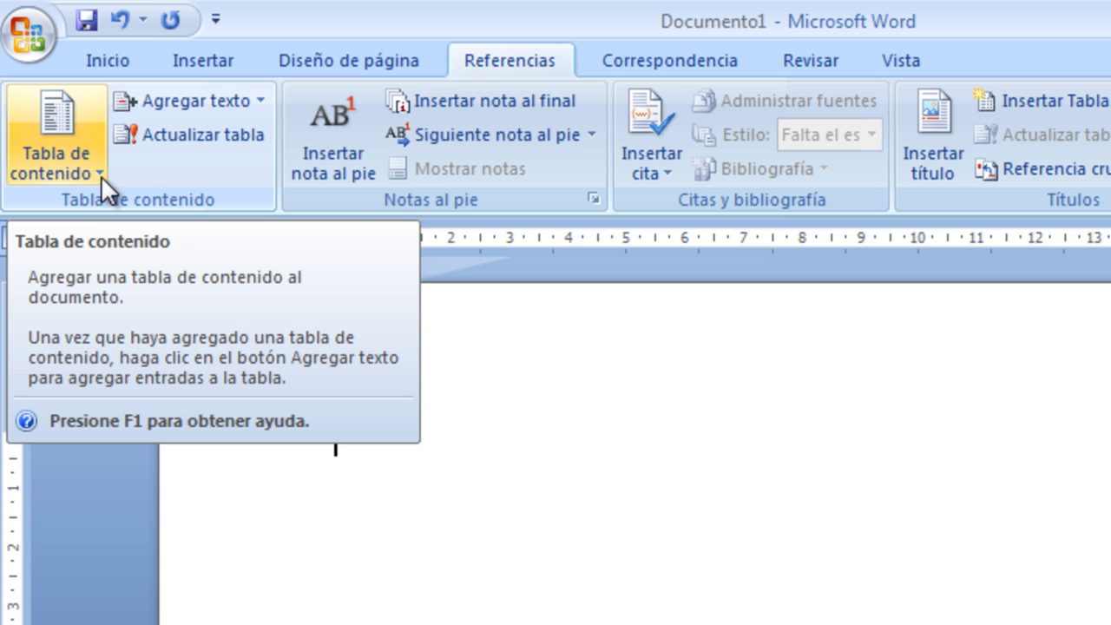
pyautogui.click(102, 176)
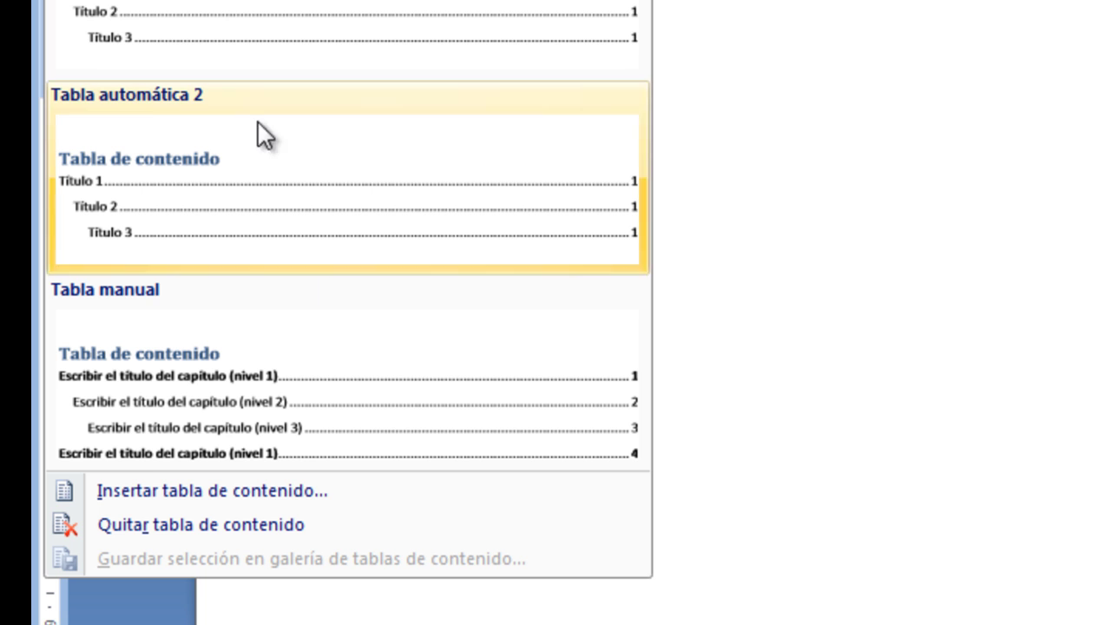
pyautogui.click(324, 492)
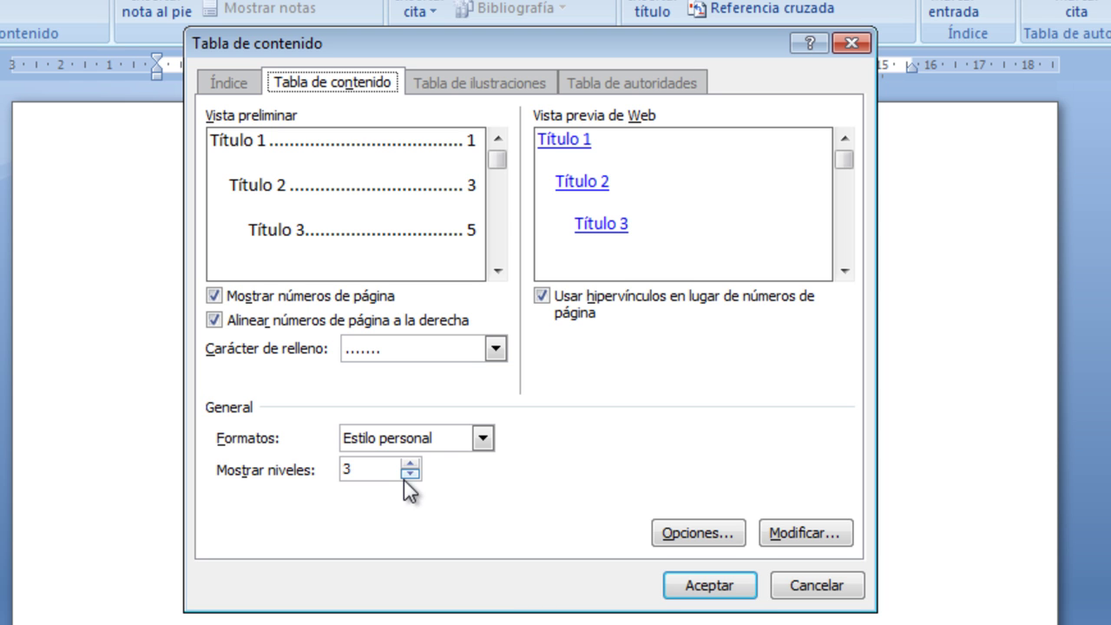
# Step: Set Mostrar niveles to 2 and open the Opciones dialog for the table
pyautogui.doubleClick(383, 468)
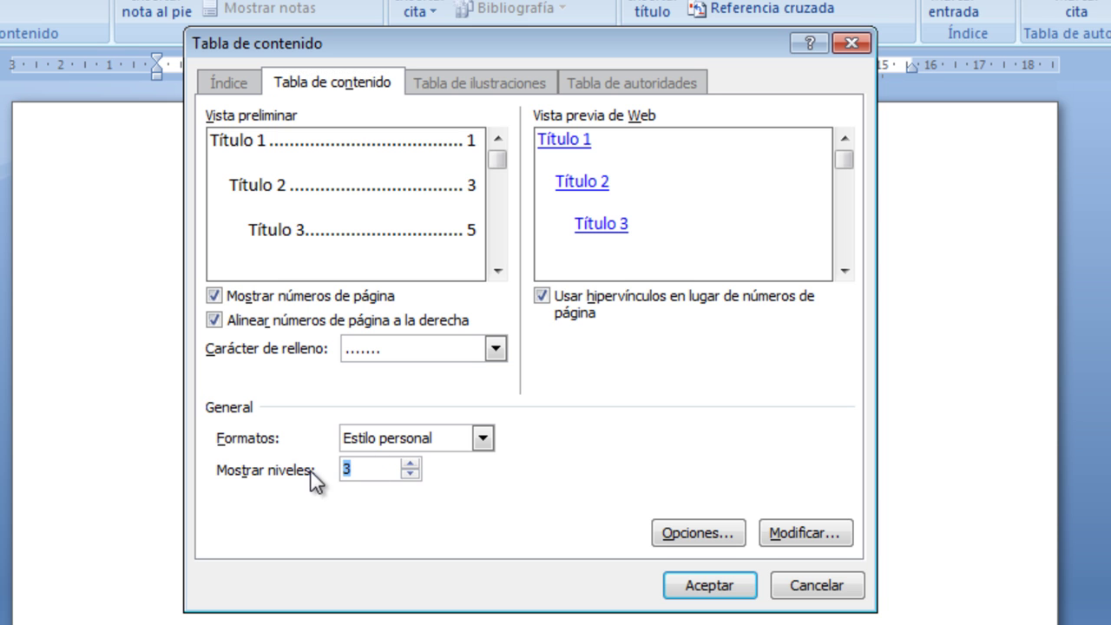
pyautogui.click(379, 469)
pyautogui.click(410, 474)
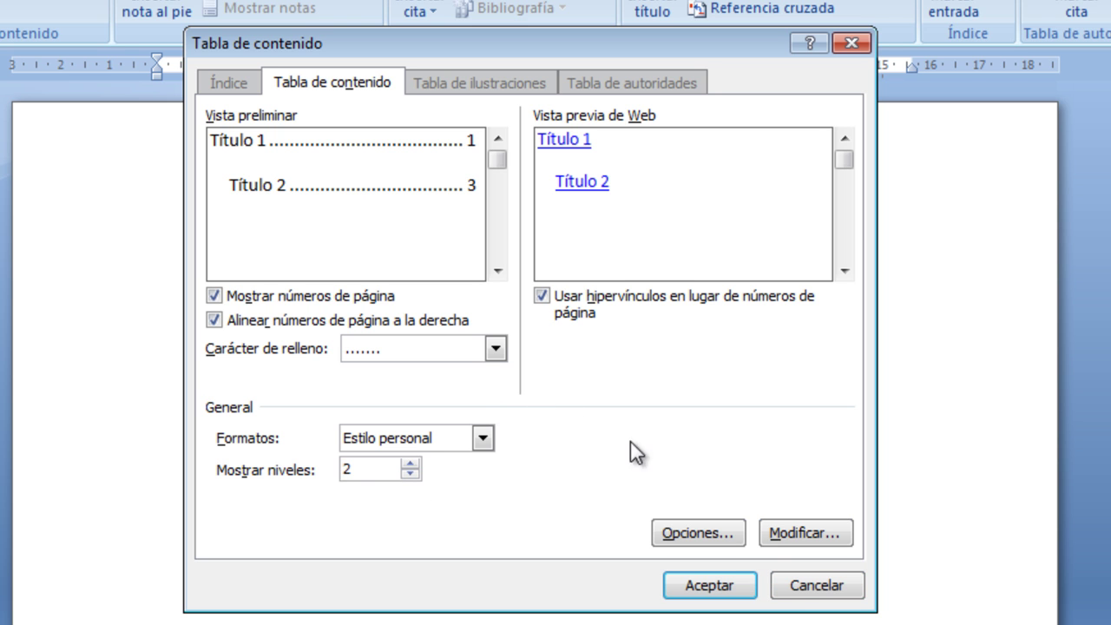
pyautogui.click(691, 532)
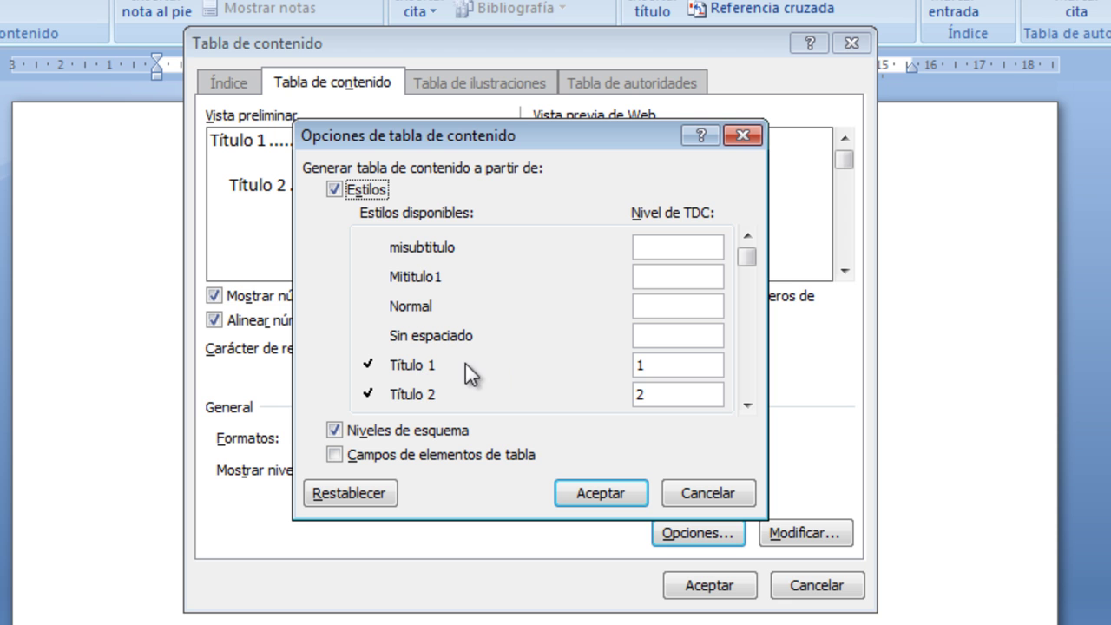
# Step: Clear the level numbers for the built-in Título 1 and Título 2 styles
pyautogui.click(665, 364)
pyautogui.press('BackSpace')
pyautogui.click(669, 395)
pyautogui.press('BackSpace')
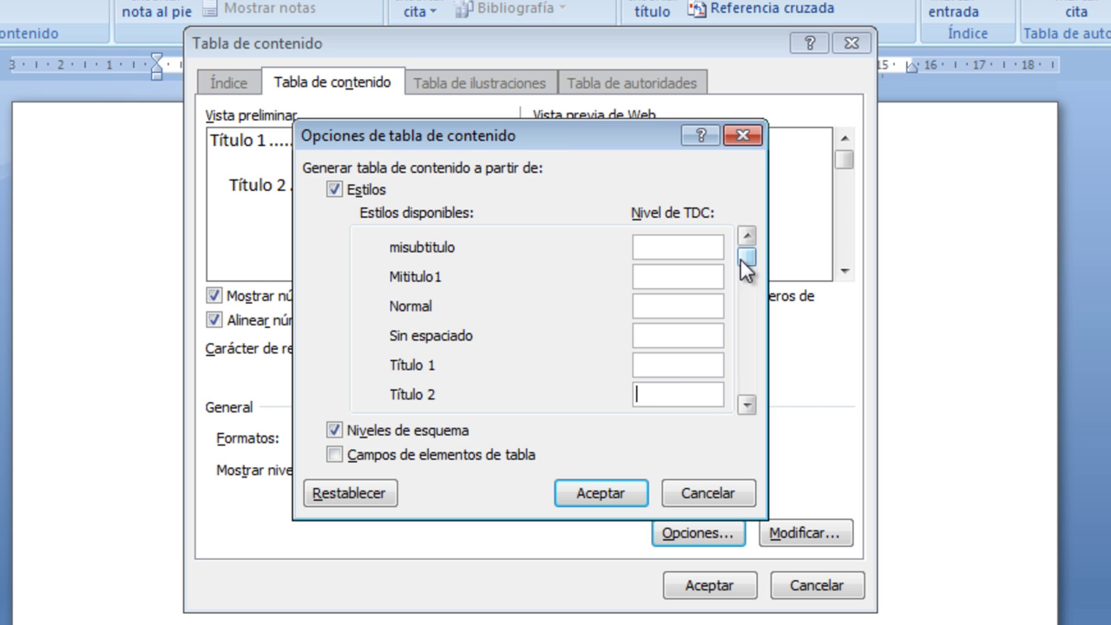
pyautogui.click(748, 375)
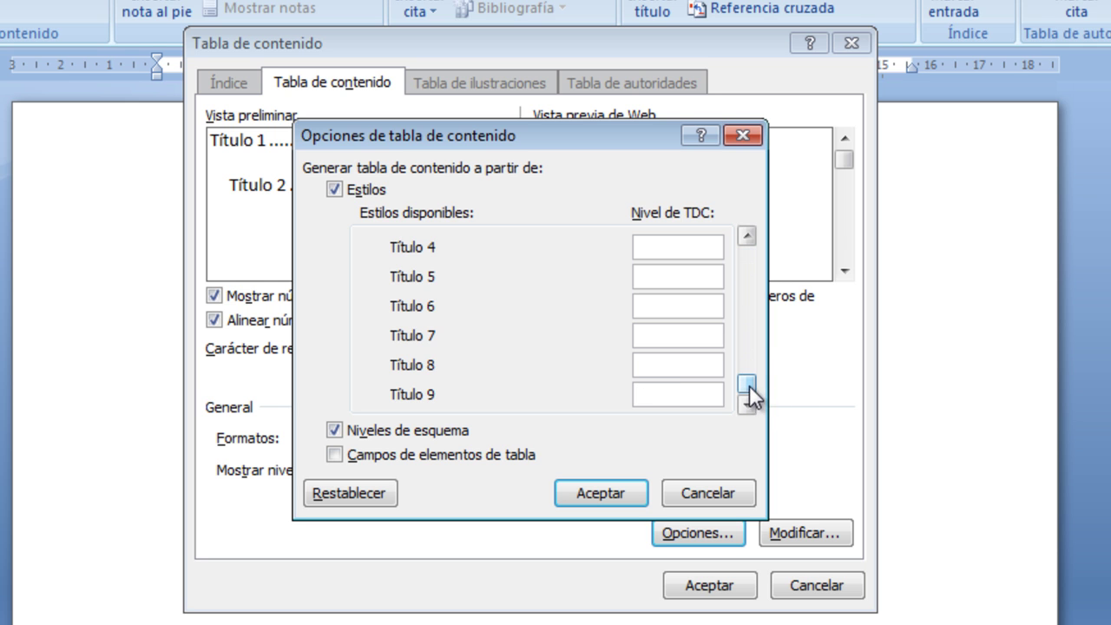
pyautogui.moveTo(758, 306); pyautogui.dragTo(751, 252)
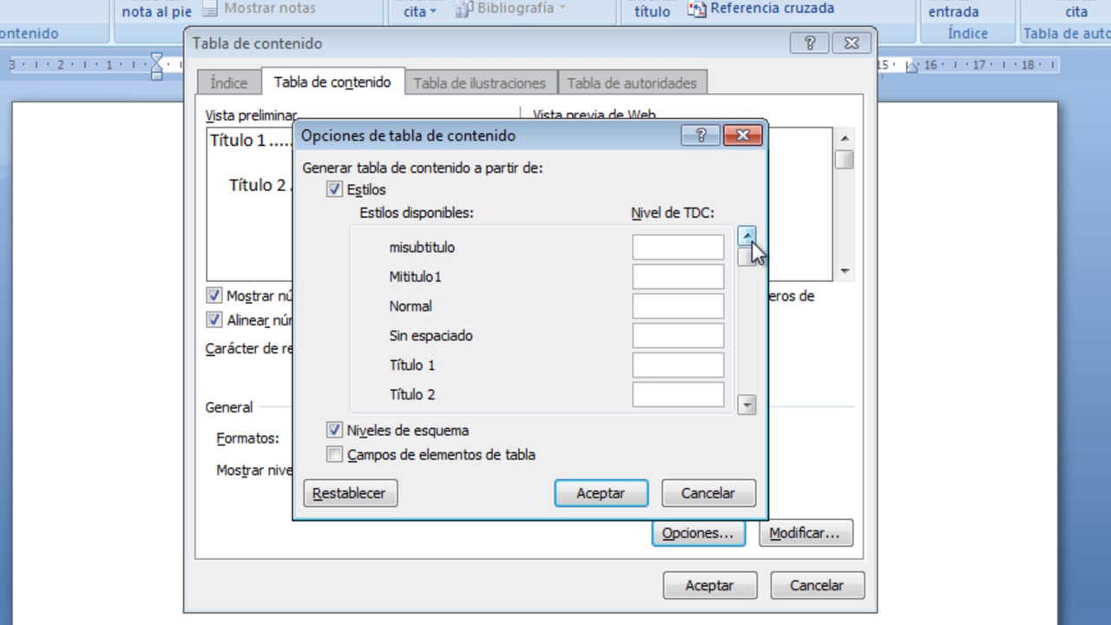
# Step: Assign TOC level 1 to Mititulo1 and level 2 to misubtitulo
pyautogui.click(707, 249)
pyautogui.click(694, 276)
pyautogui.write('1')
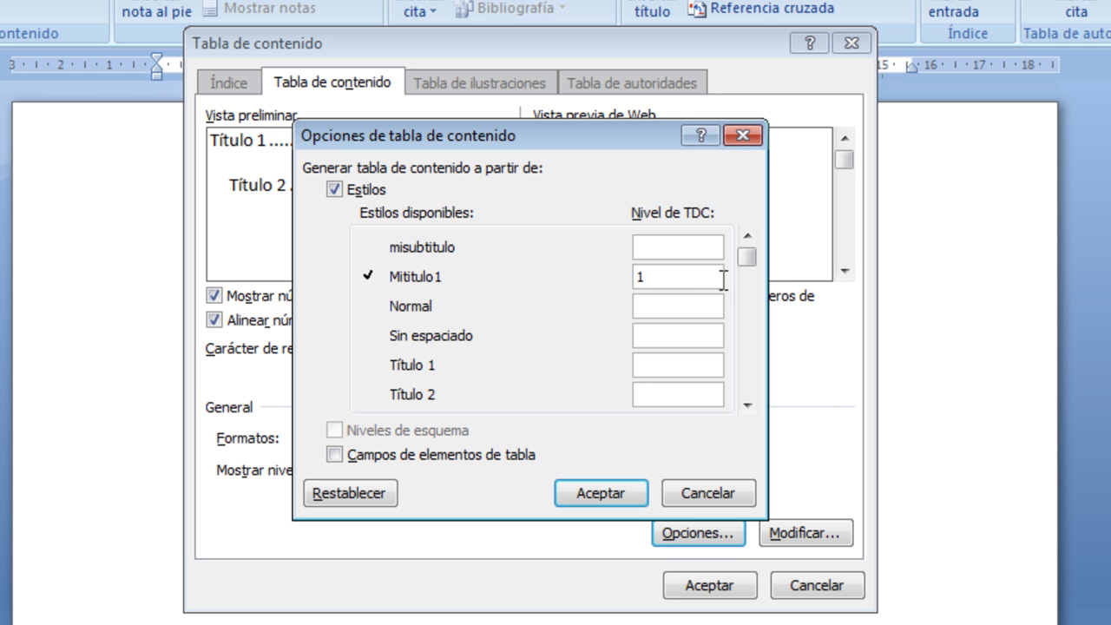
pyautogui.click(647, 250)
pyautogui.write('2')
pyautogui.click(674, 276)
pyautogui.doubleClick(634, 278)
pyautogui.click(670, 248)
# Step: Confirm the custom style level assignments, then try underline and dash leaders
pyautogui.click(603, 495)
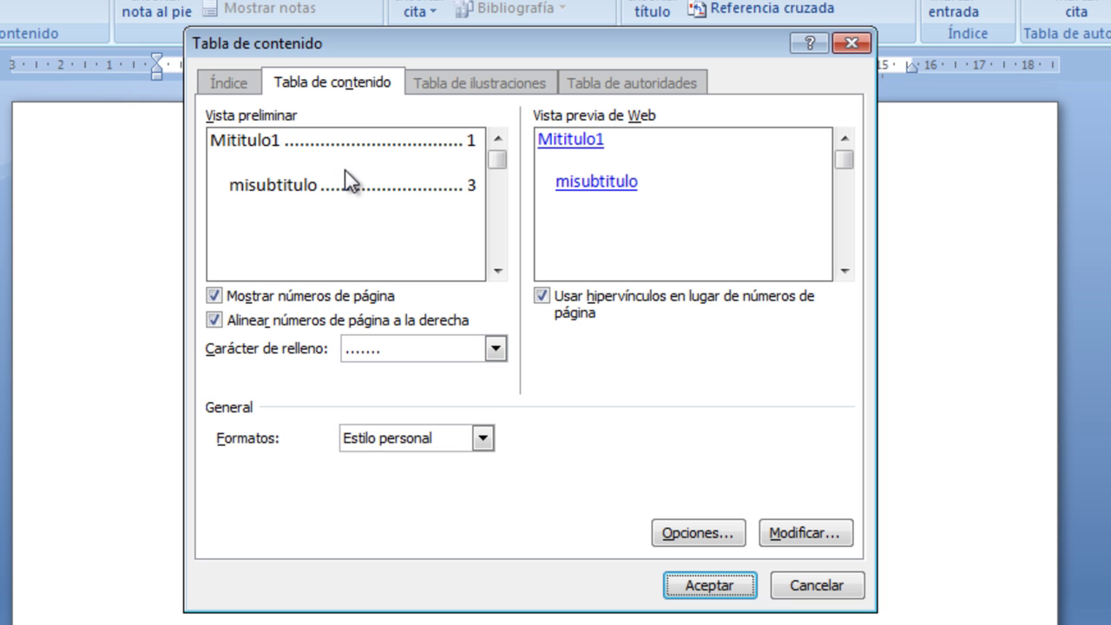
pyautogui.click(494, 350)
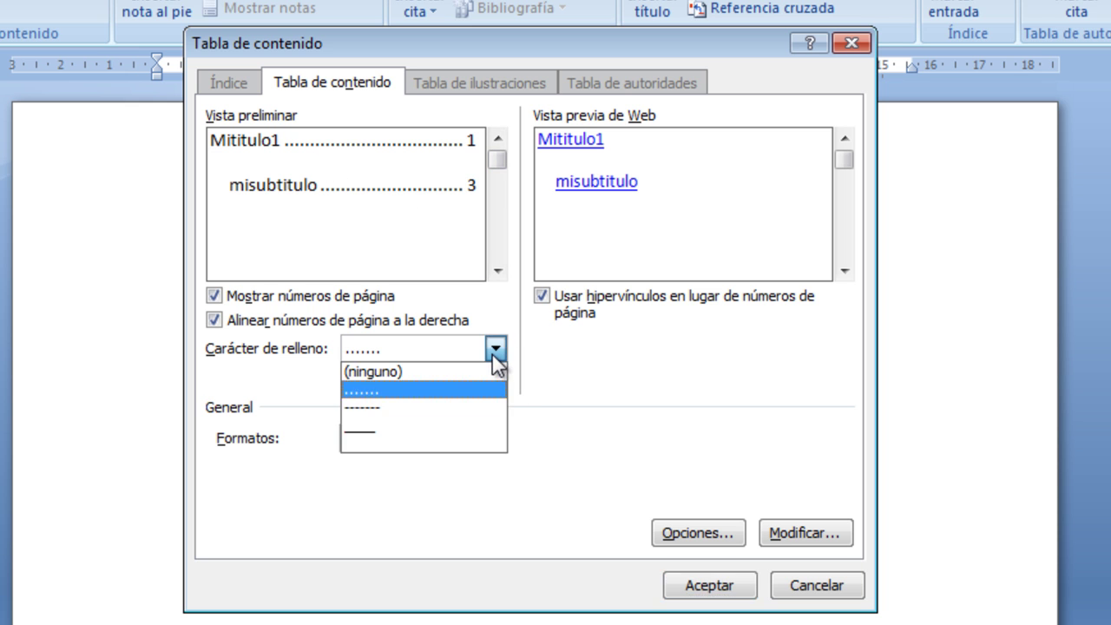
pyautogui.click(430, 432)
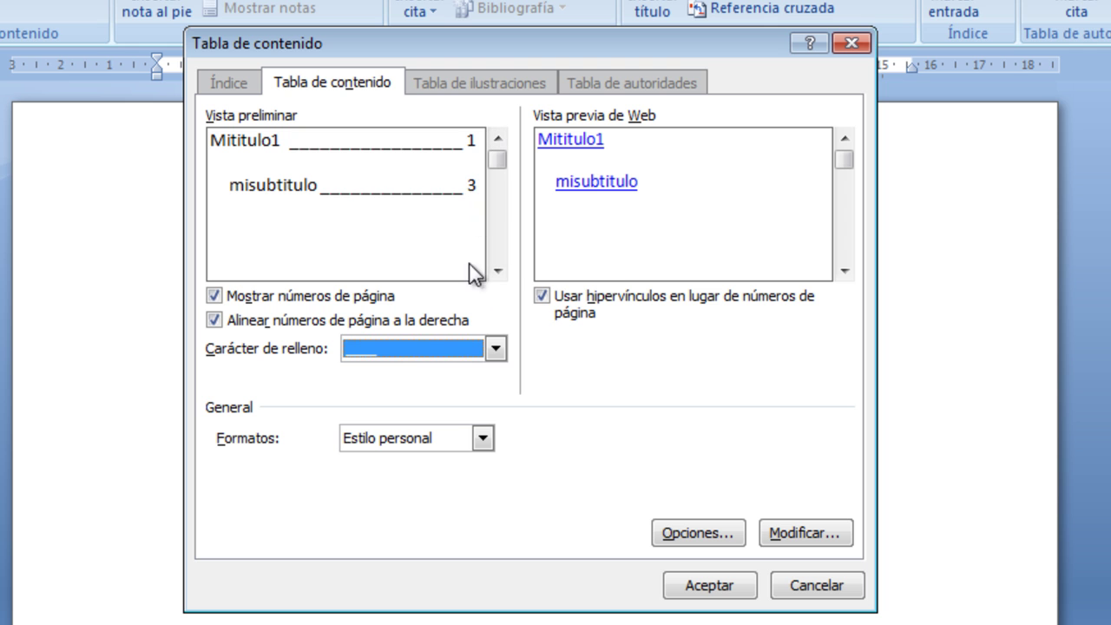
pyautogui.click(494, 348)
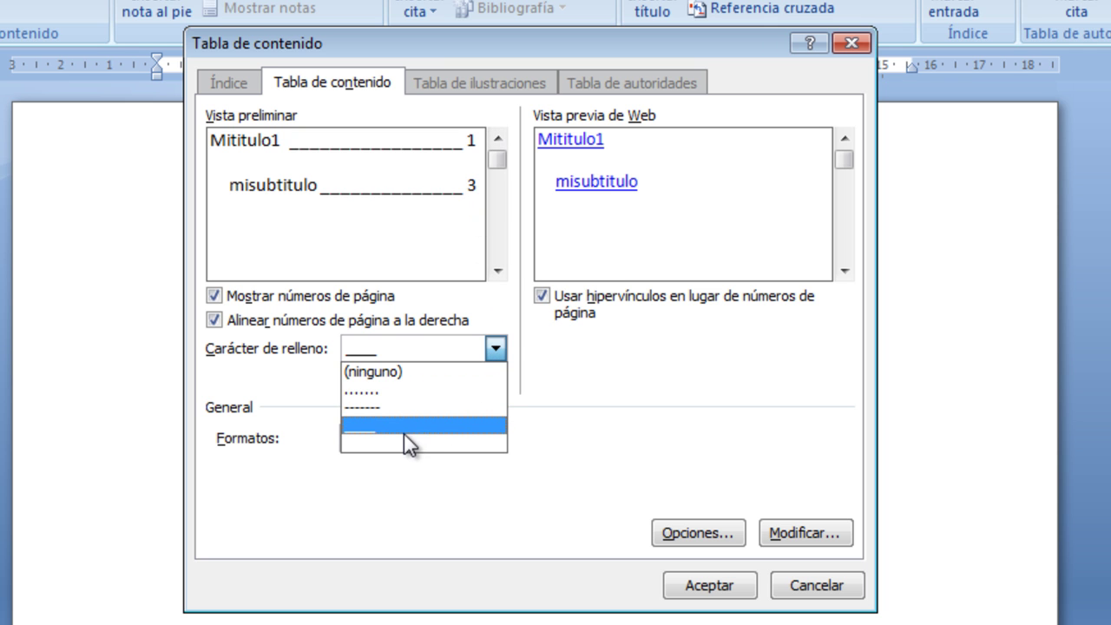
pyautogui.click(396, 407)
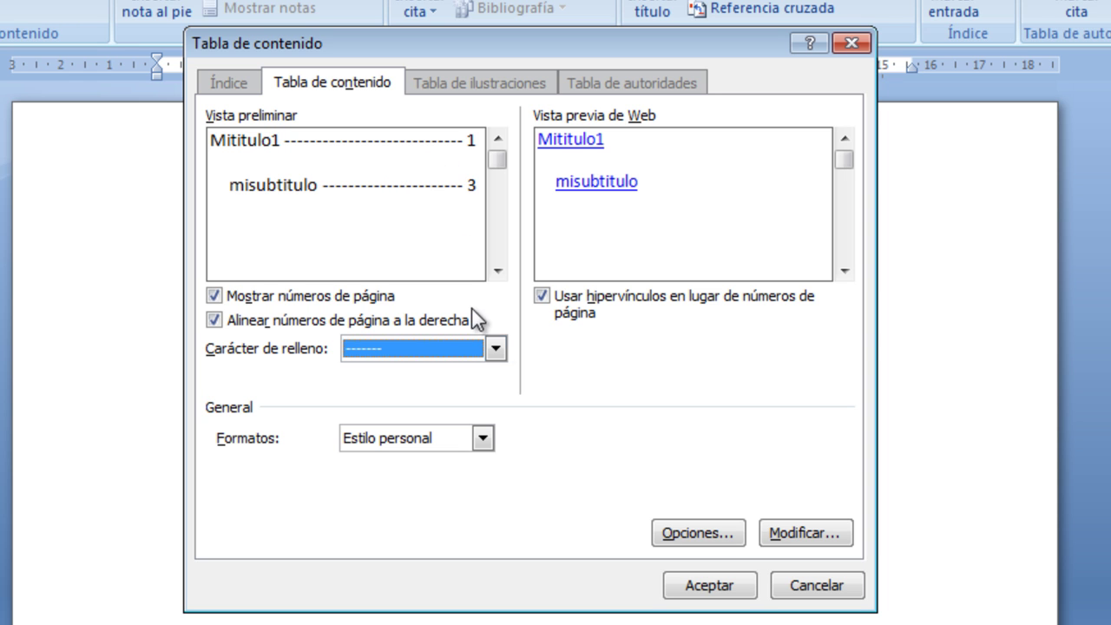
# Step: Preview the Clásico, Elegante, Moderno and Sencillo formats, then choose Formal
pyautogui.click(483, 438)
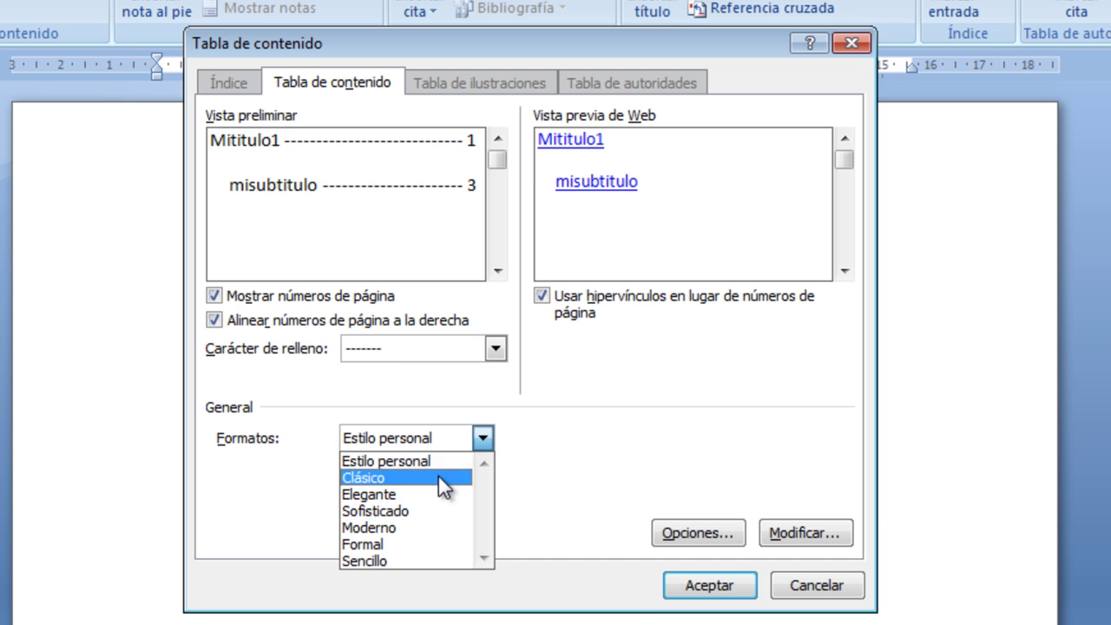
pyautogui.click(446, 480)
pyautogui.click(467, 423)
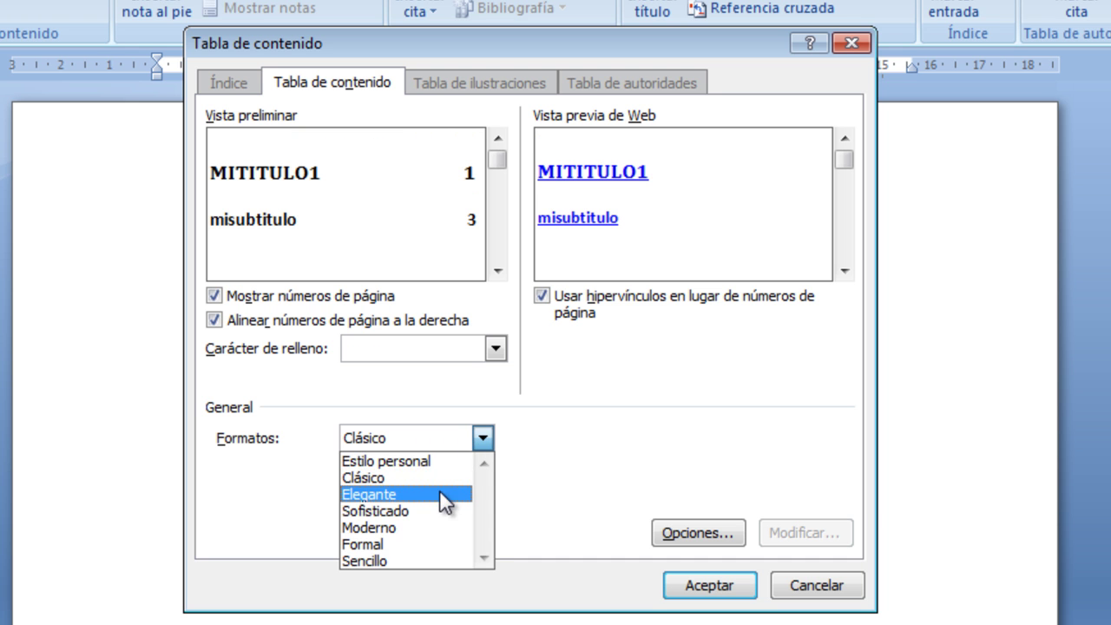
pyautogui.click(444, 492)
pyautogui.click(463, 429)
pyautogui.click(425, 526)
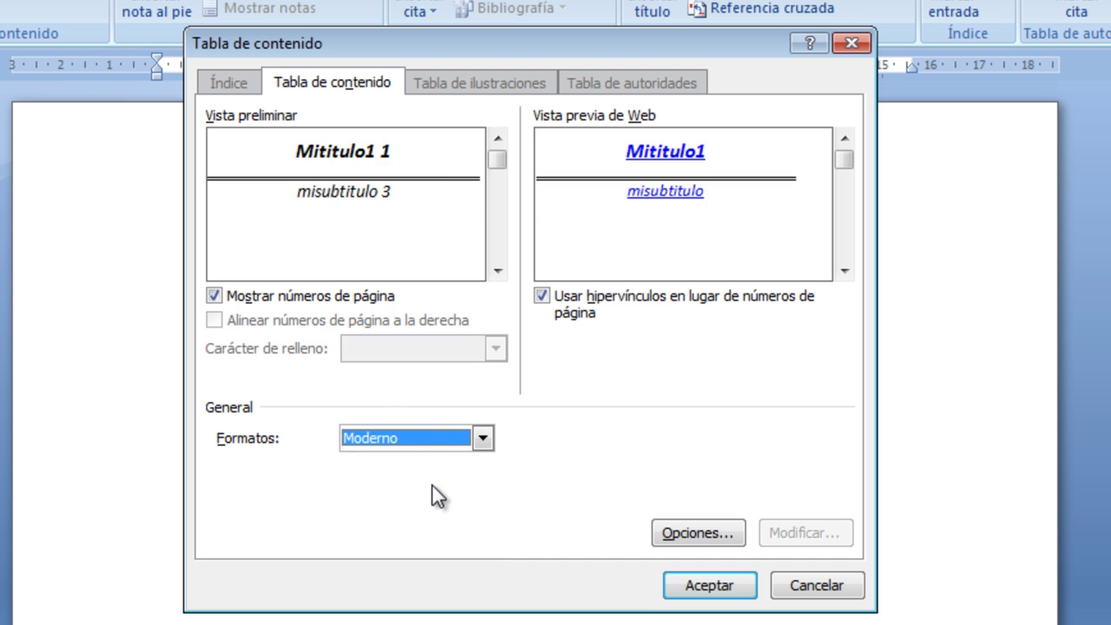
pyautogui.click(448, 445)
pyautogui.click(425, 544)
pyautogui.click(452, 439)
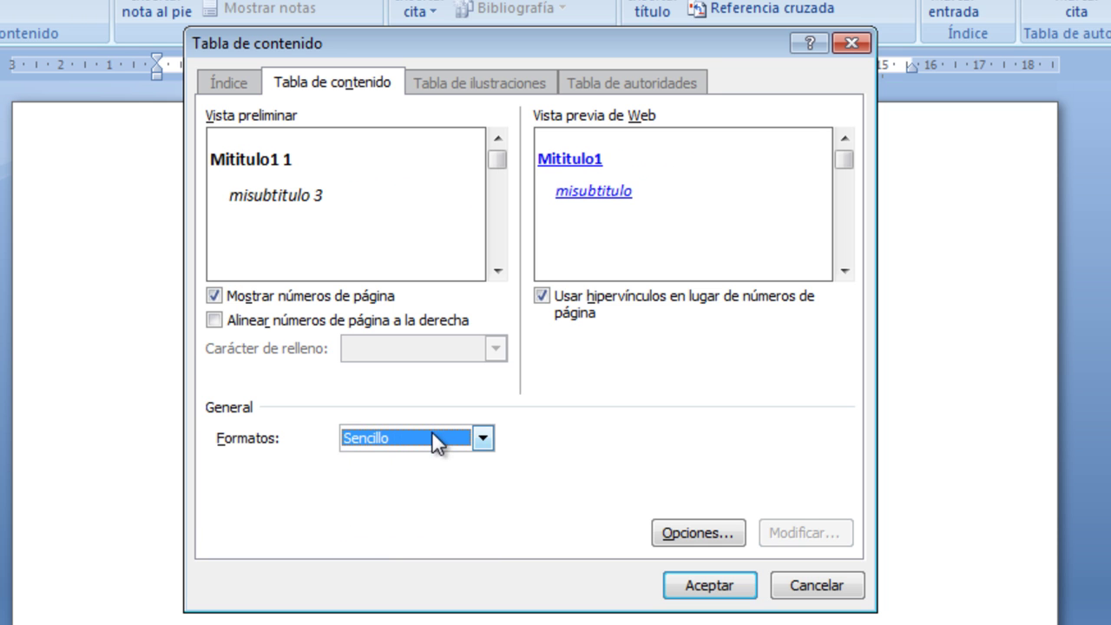
pyautogui.click(432, 434)
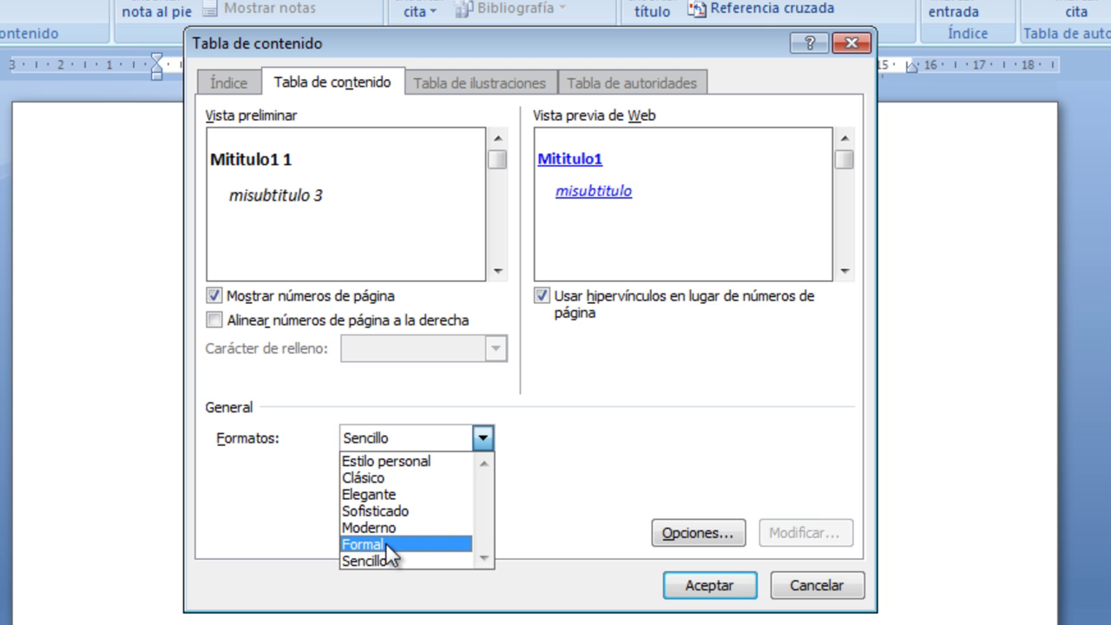
pyautogui.click(386, 542)
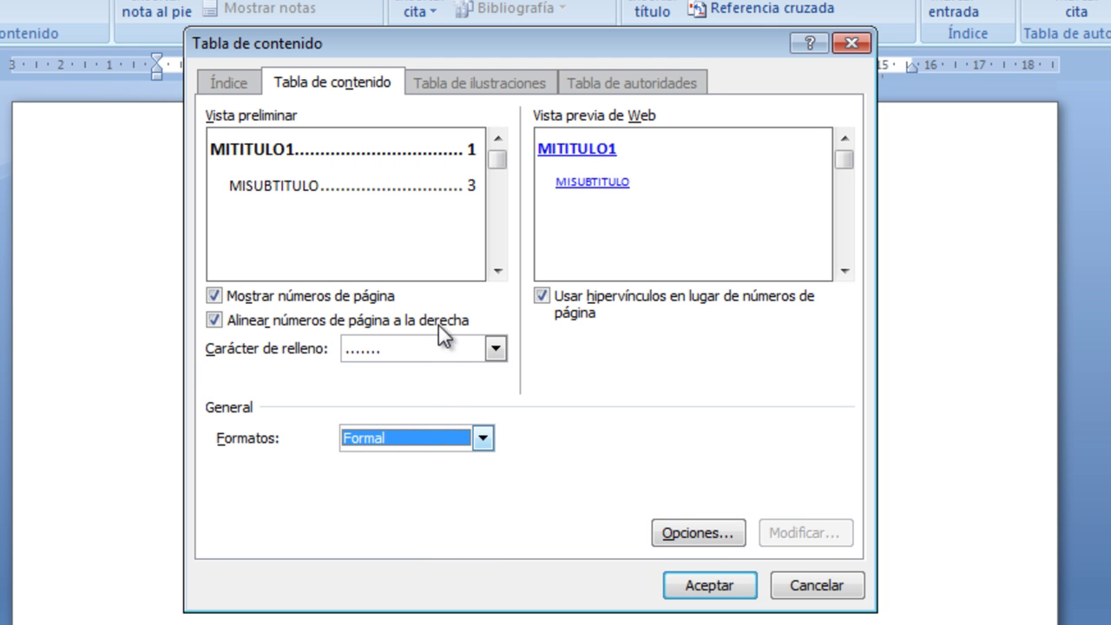
# Step: Switch to dotted leaders and insert the Formal table of contents
pyautogui.click(494, 348)
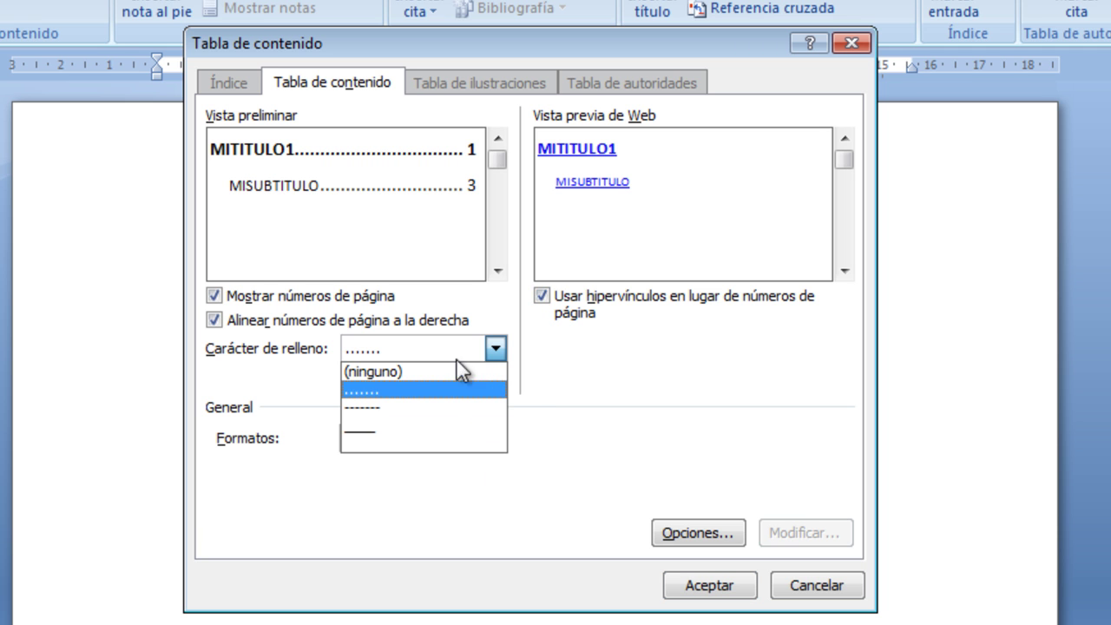
pyautogui.click(388, 387)
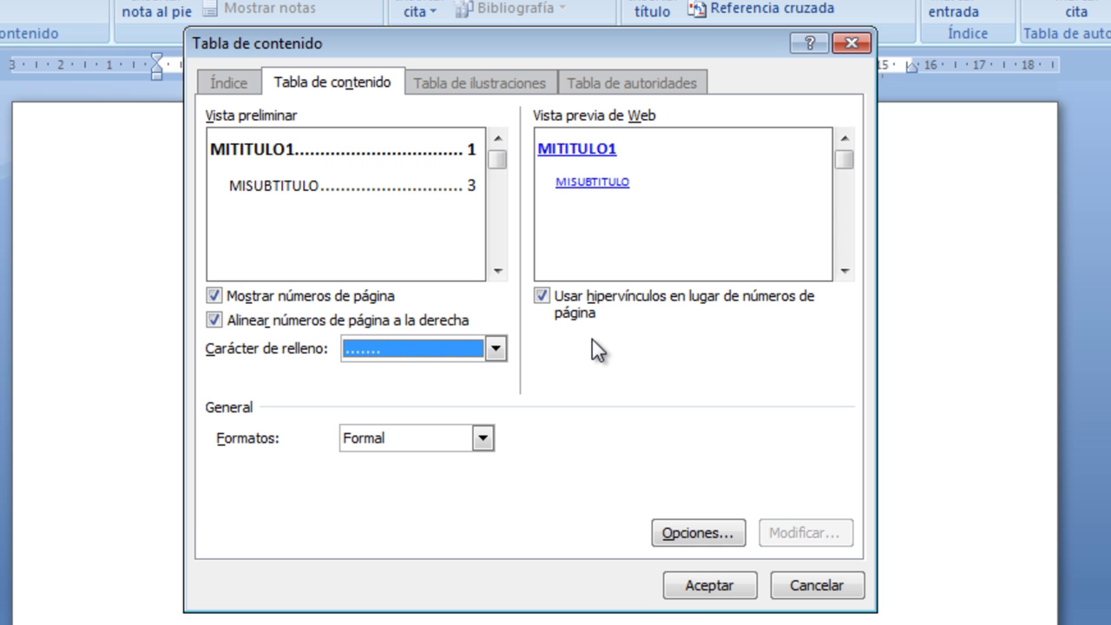
pyautogui.click(697, 586)
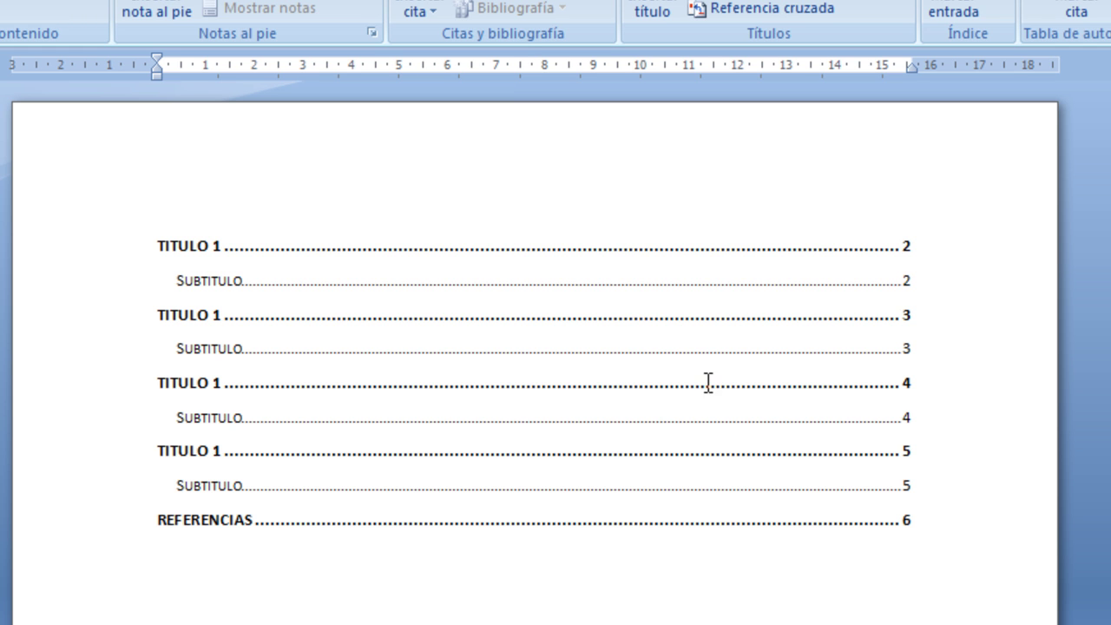
# Step: Add a centred 'INDICE' heading above the contents with a blank line below it
pyautogui.click(604, 278)
pyautogui.hotkey('ctrl', 'Home')
pyautogui.press('Return')
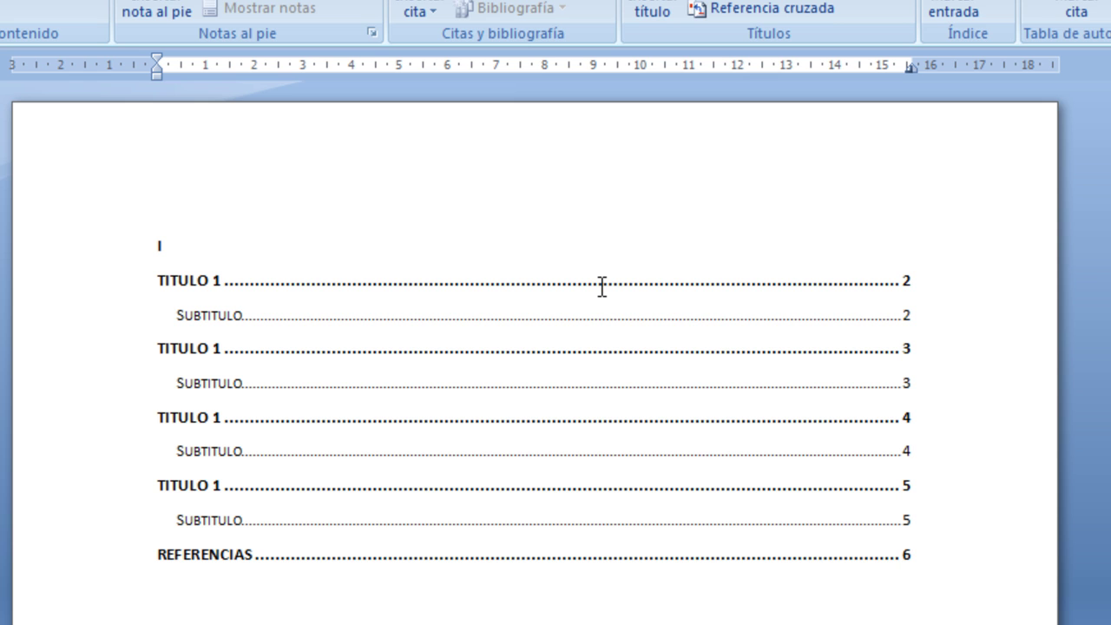
pyautogui.write('NDICE')
pyautogui.hotkey('shift', 'Home')
pyautogui.hotkey('ctrl', 't')
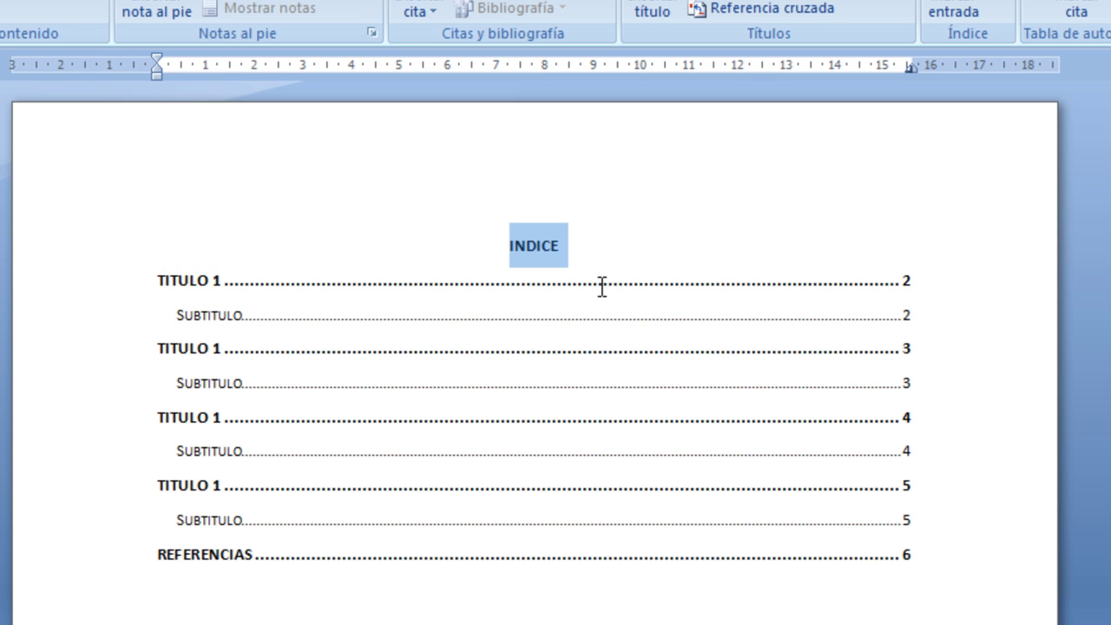
pyautogui.press('End')
pyautogui.press('Return')
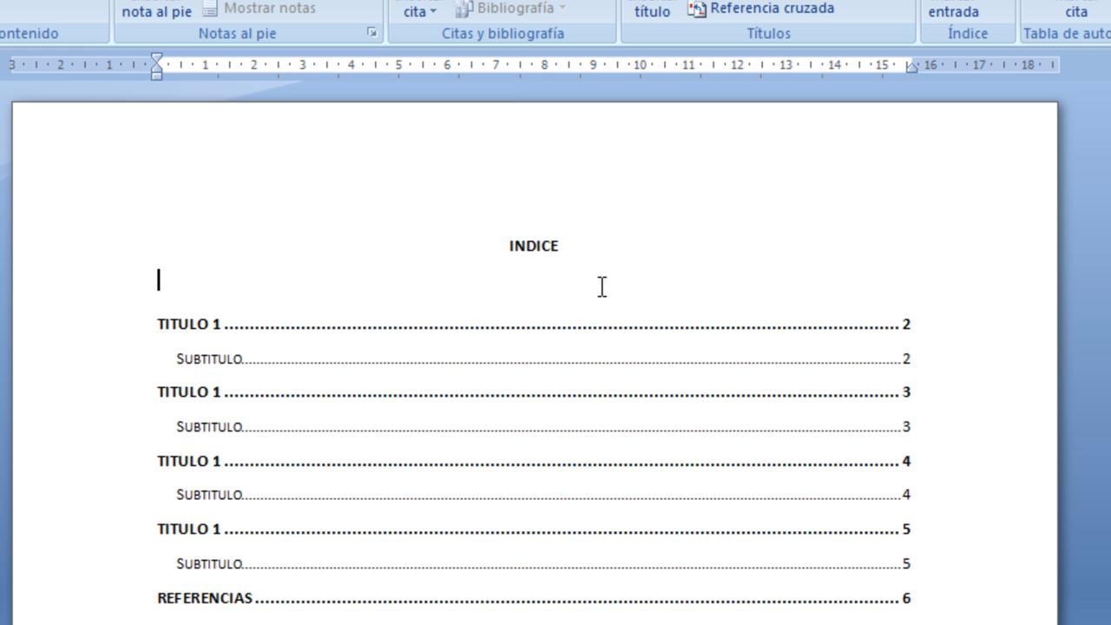
# Step: Scroll down and follow a contents entry to its page
pyautogui.scroll(-1, 616, 330)
pyautogui.scroll(-1, 616, 342)
pyautogui.scroll(-2, 607, 351)
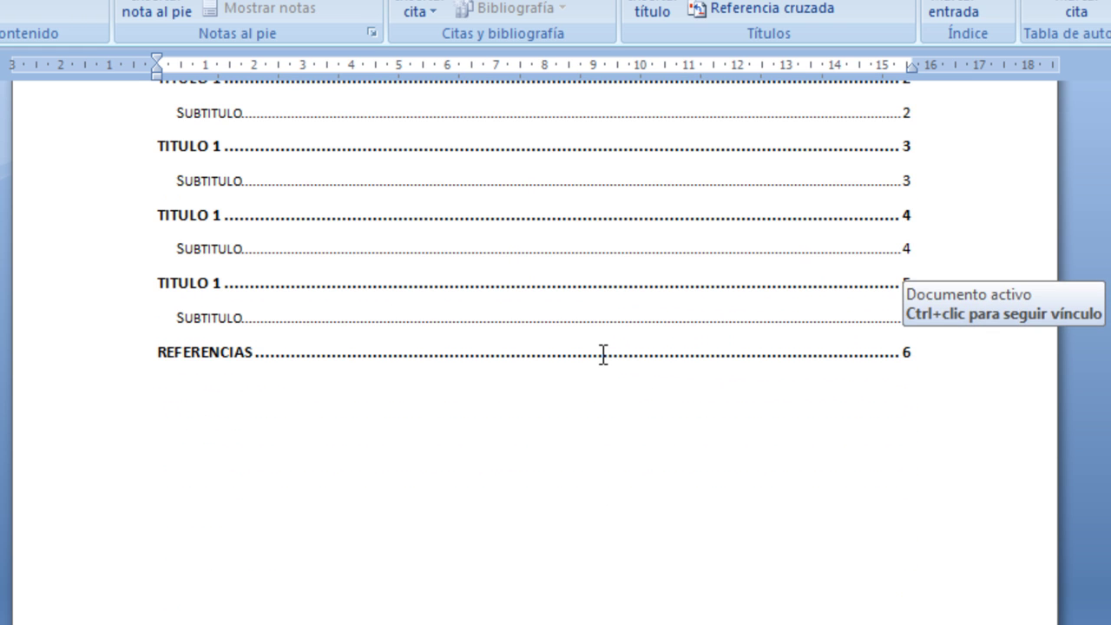
pyautogui.keyDown('ctrl'); pyautogui.click(603, 351); pyautogui.keyUp('ctrl')
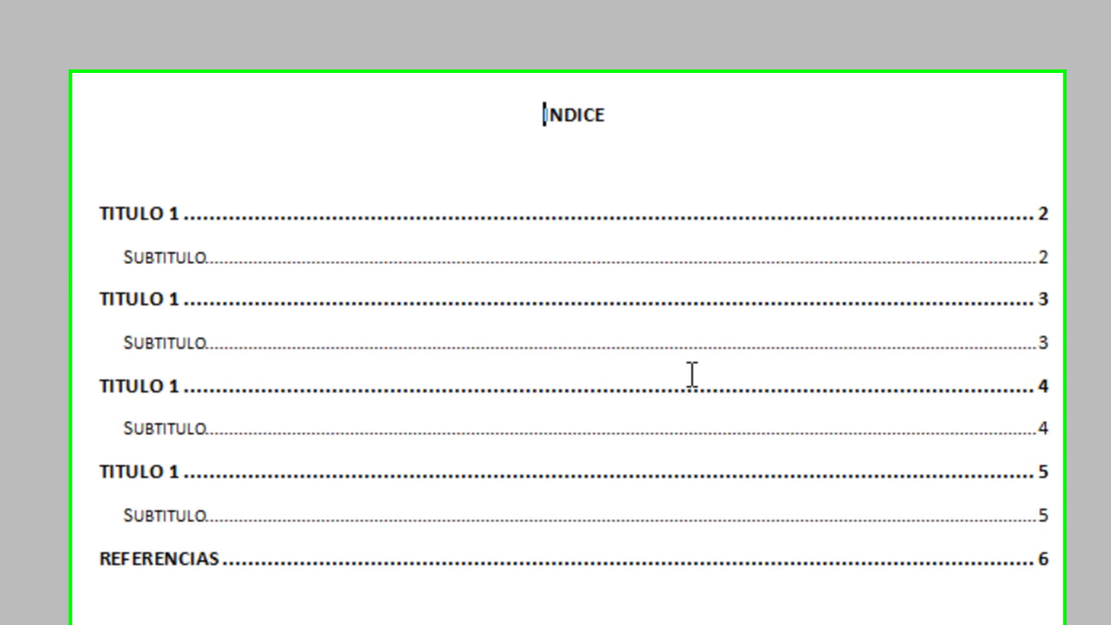
# Step: Update the table of contents field, refreshing only the page numbers
pyautogui.click(689, 330)
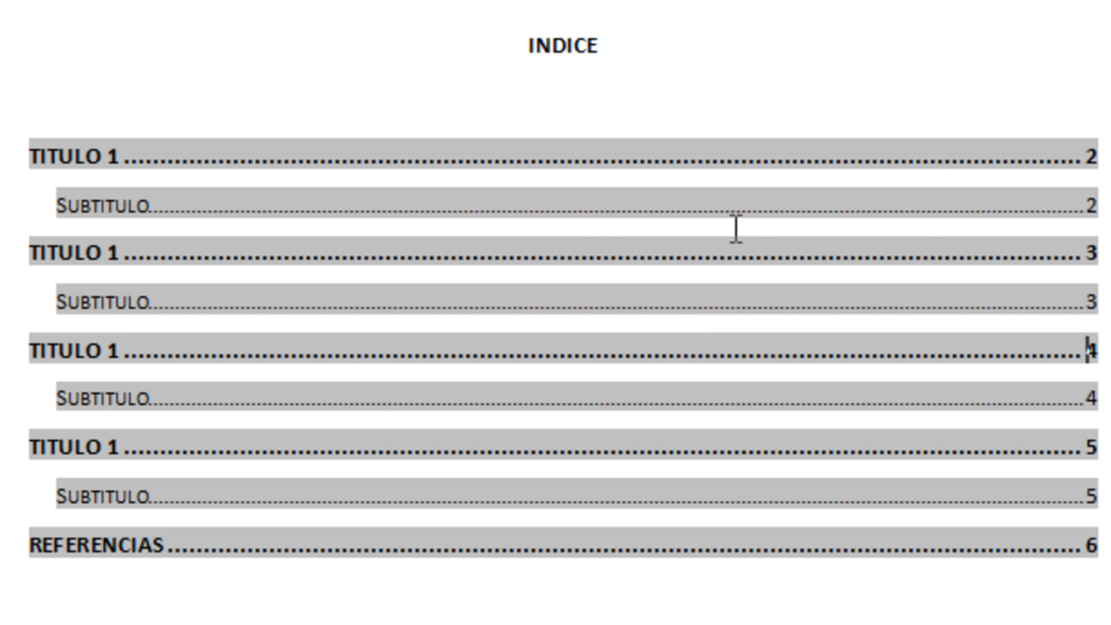
pyautogui.rightClick(569, 256)
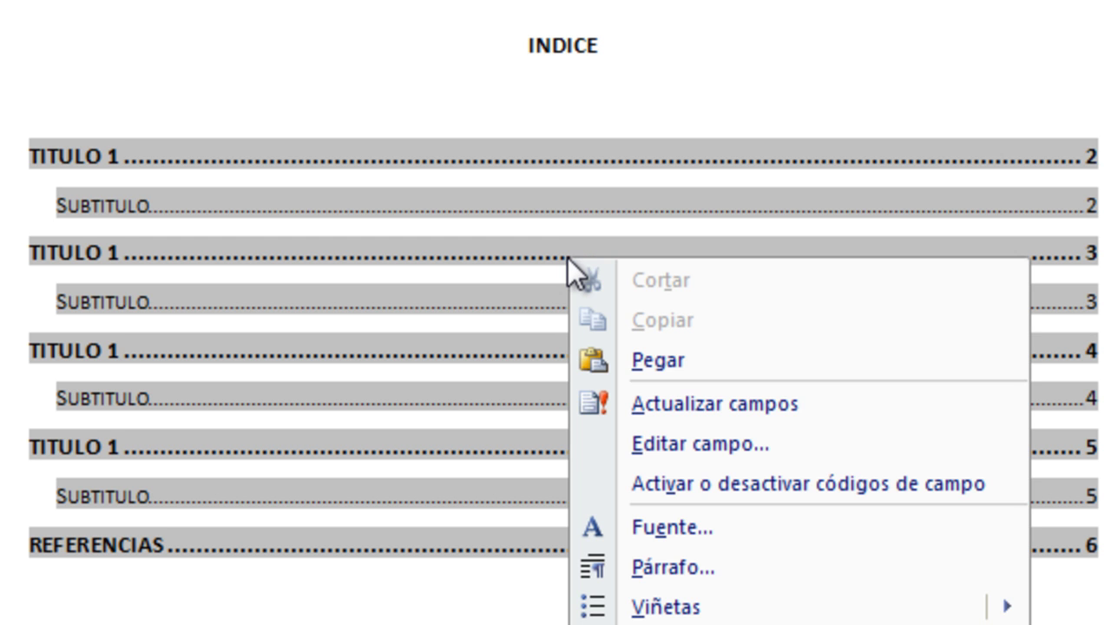
pyautogui.click(740, 406)
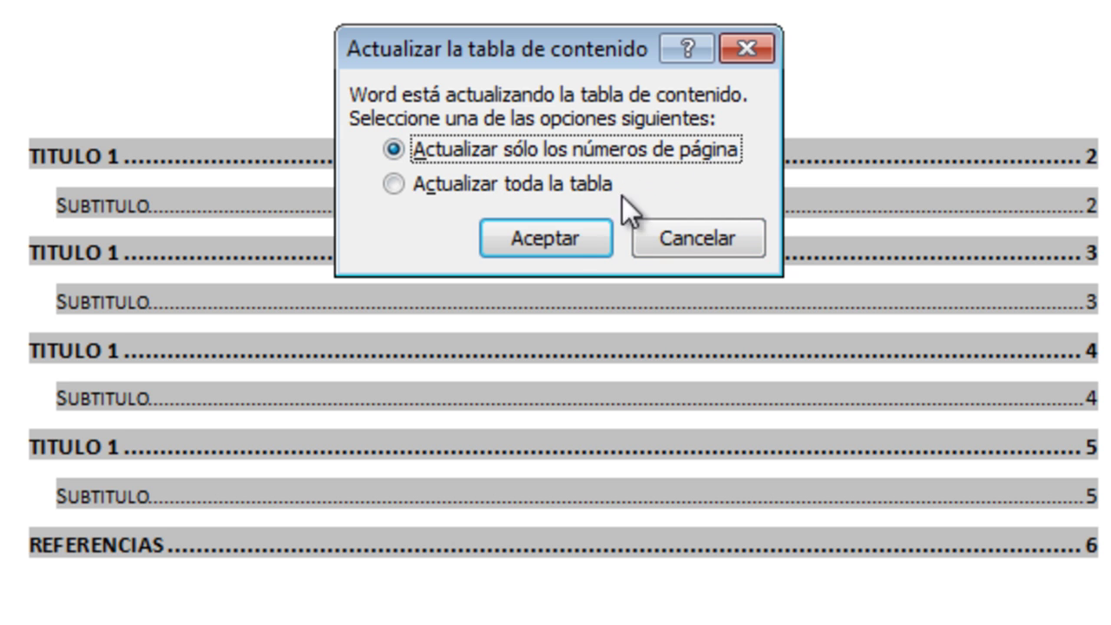
pyautogui.click(558, 237)
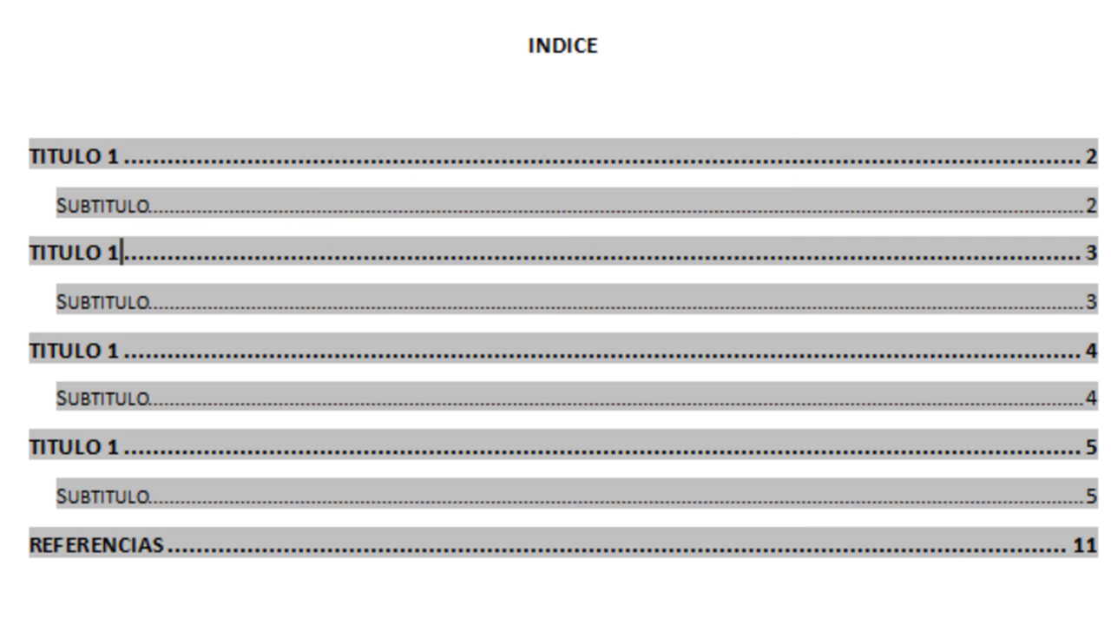
# Step: Check the REFERENCIAS entry and its new page number 11
pyautogui.click(1098, 590)
pyautogui.moveTo(1098, 545); pyautogui.dragTo(1036, 545)
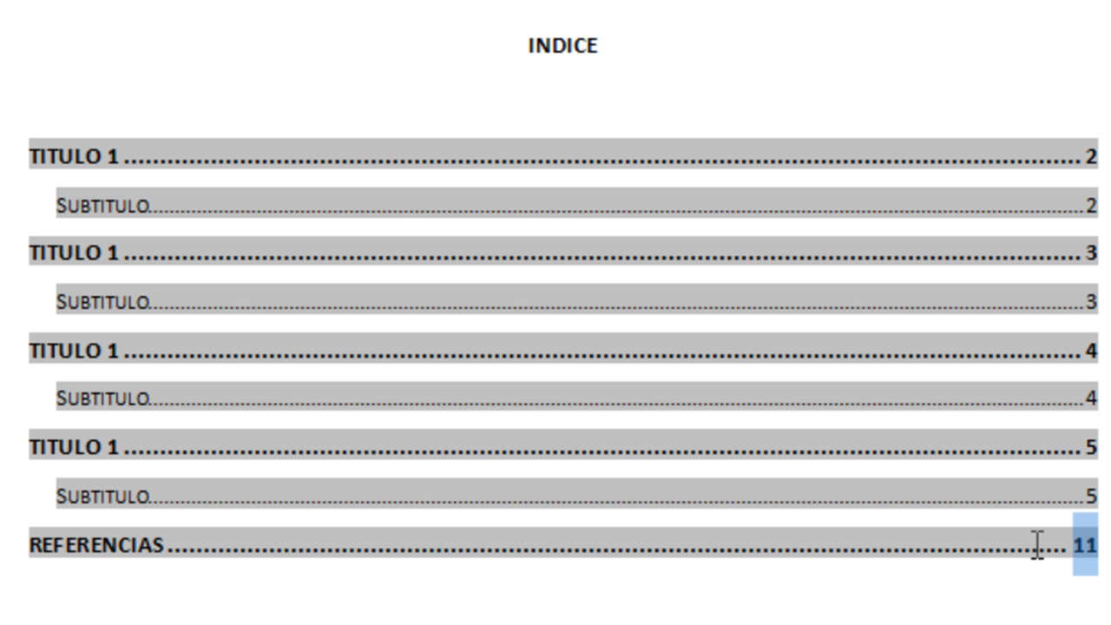
pyautogui.doubleClick(451, 539)
pyautogui.click(451, 540)
pyautogui.click(448, 541)
# Step: Select the entries from REFERENCIAS up to TITULO 1, then jump to the TITULO 1 page
pyautogui.scroll(-1, 784, 504)
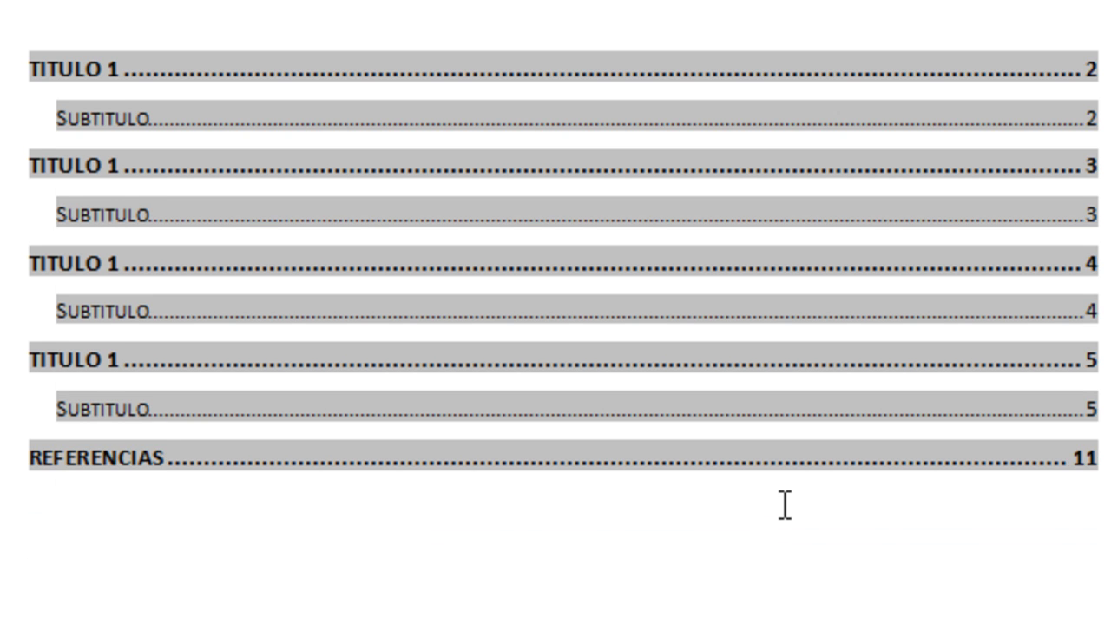
pyautogui.scroll(-1, 786, 499)
pyautogui.scroll(-1, 786, 496)
pyautogui.scroll(-2, 788, 493)
pyautogui.scroll(-1, 787, 490)
pyautogui.scroll(-1, 786, 489)
pyautogui.scroll(2, 786, 488)
pyautogui.scroll(3, 792, 469)
pyautogui.scroll(2, 780, 417)
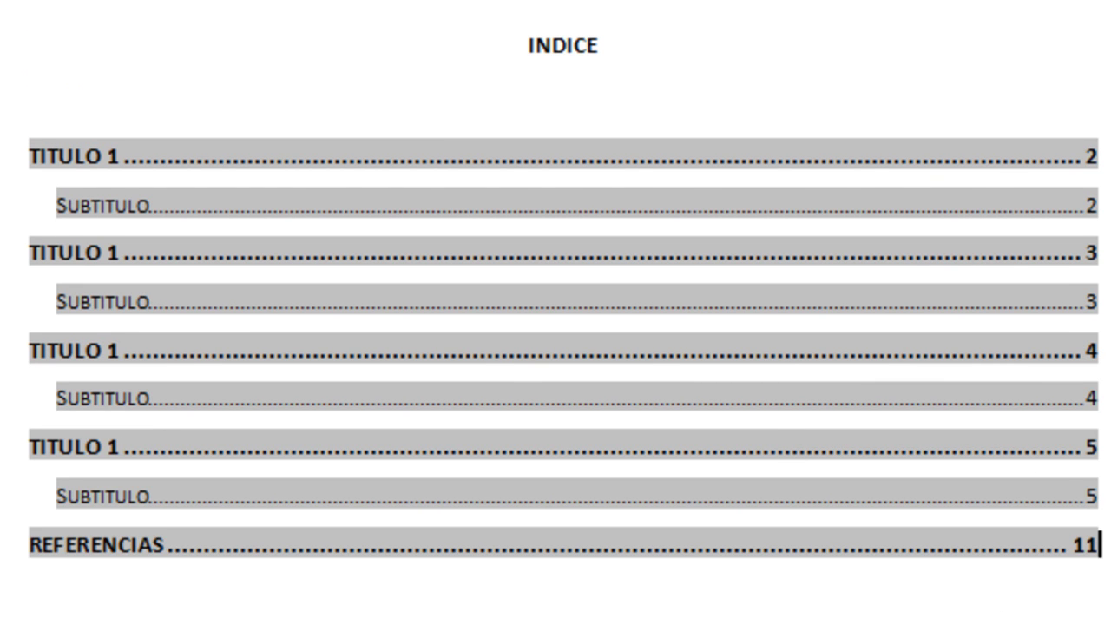
pyautogui.moveTo(1098, 545); pyautogui.dragTo(52, 158)
pyautogui.click(317, 217)
pyautogui.keyDown('ctrl'); pyautogui.click(324, 229); pyautogui.keyUp('ctrl')
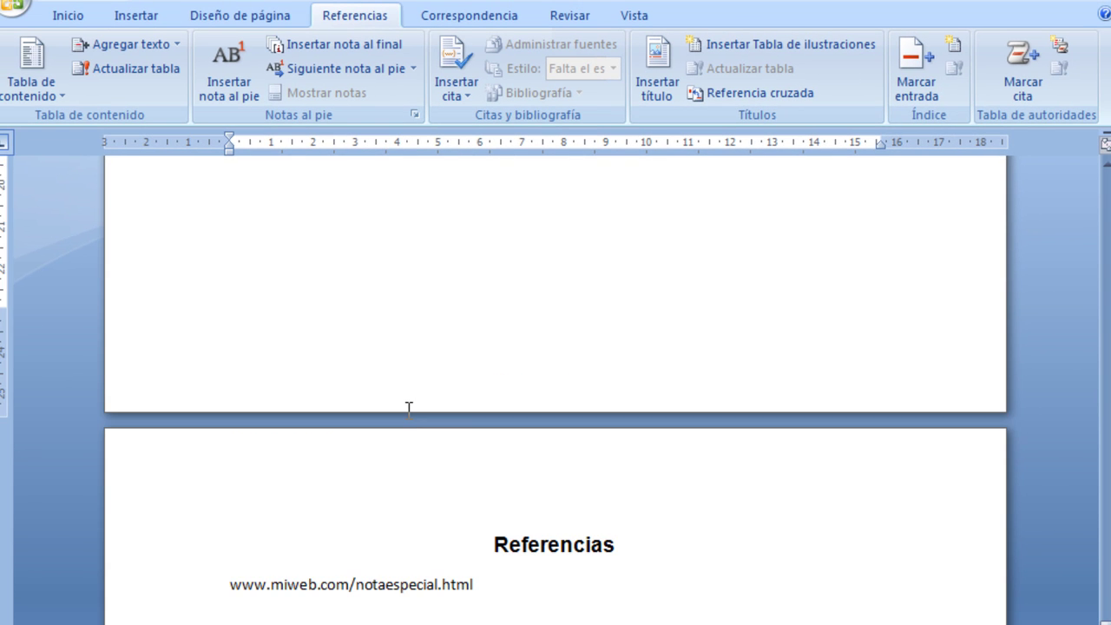
# Step: Inspect the INDICE heading and its entries, pages 2–5 and REFERENCIAS on 11, then deselect
pyautogui.scroll(-3, 406, 410)
pyautogui.scroll(-3, 406, 411)
pyautogui.scroll(-2, 406, 411)
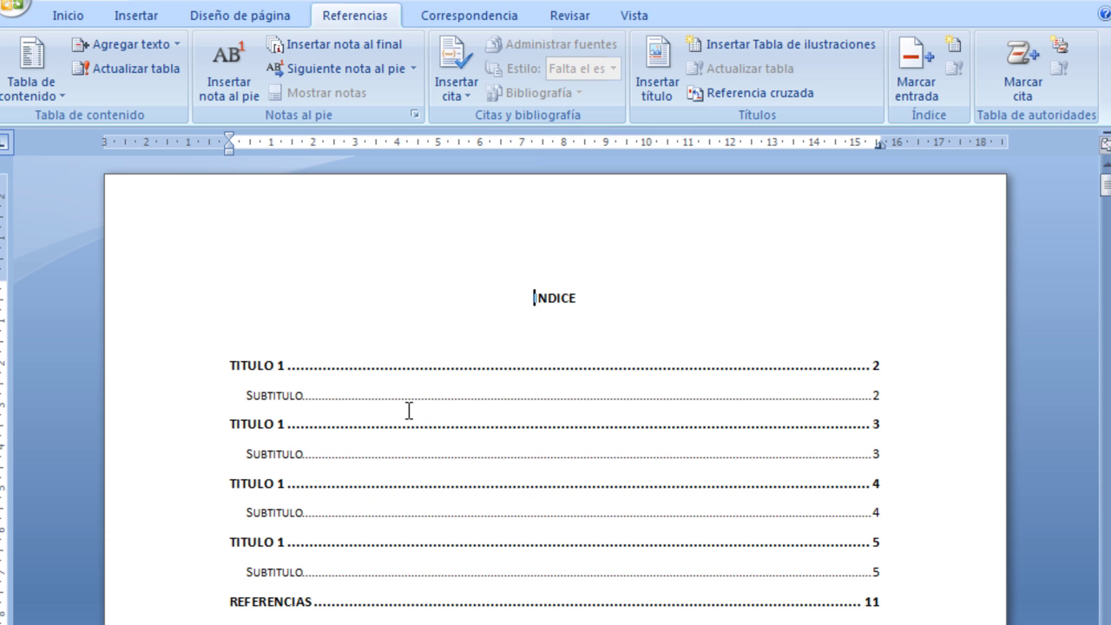
pyautogui.moveTo(910, 600)
pyautogui.mouseDown()
pyautogui.moveTo(344, 469)
pyautogui.moveTo(203, 379)
pyautogui.mouseUp()
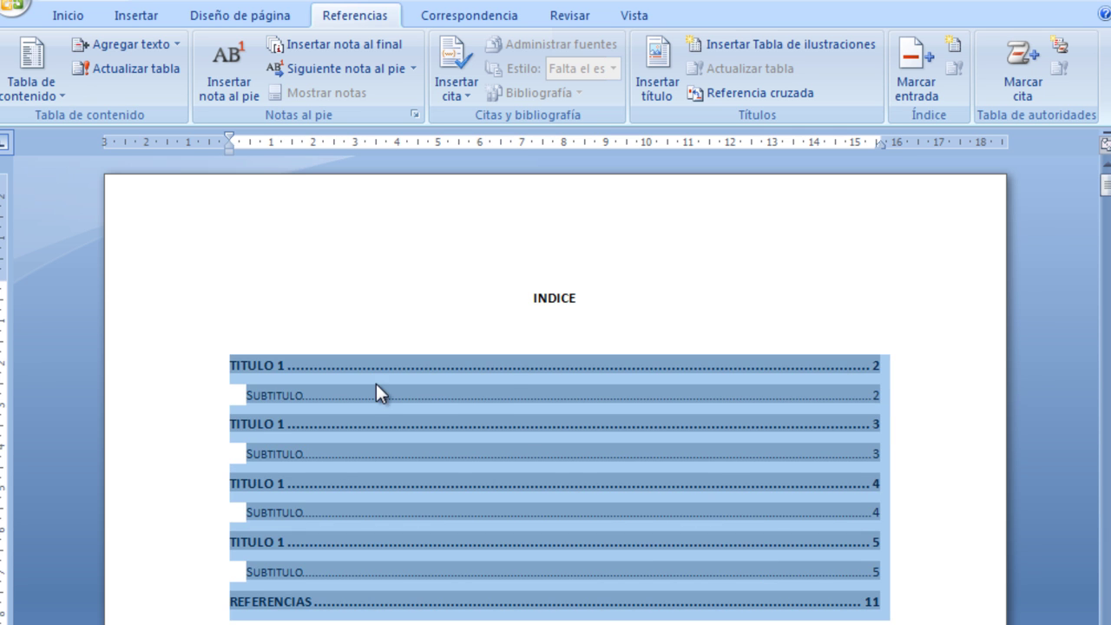
pyautogui.click(524, 369)
pyautogui.moveTo(528, 300); pyautogui.dragTo(920, 615)
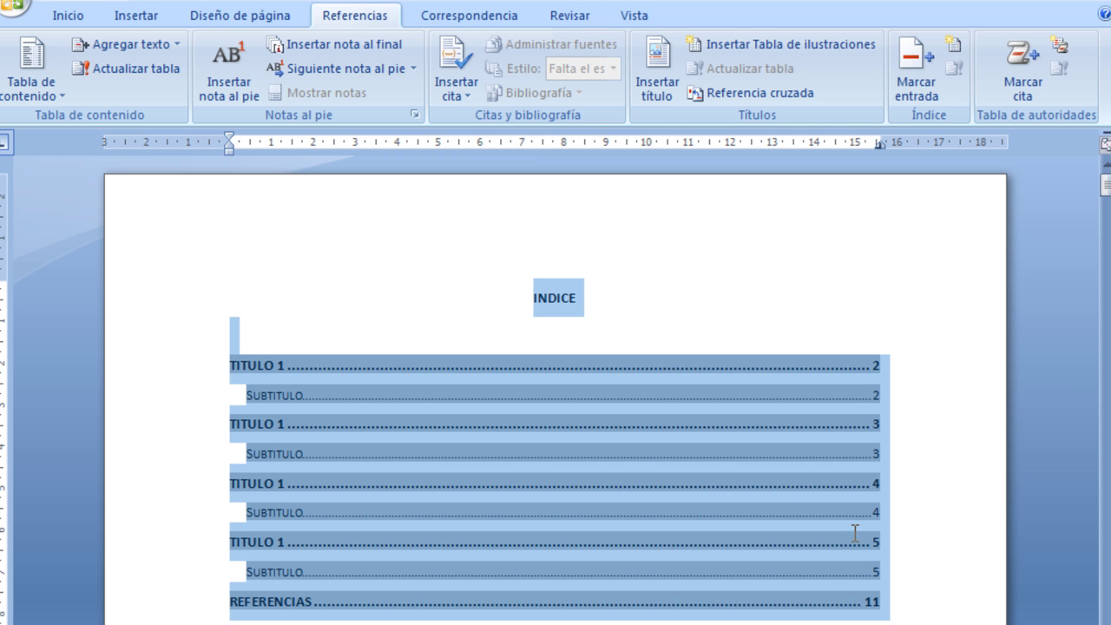
pyautogui.click(910, 606)
pyautogui.moveTo(894, 602); pyautogui.dragTo(432, 312)
pyautogui.press('Left')
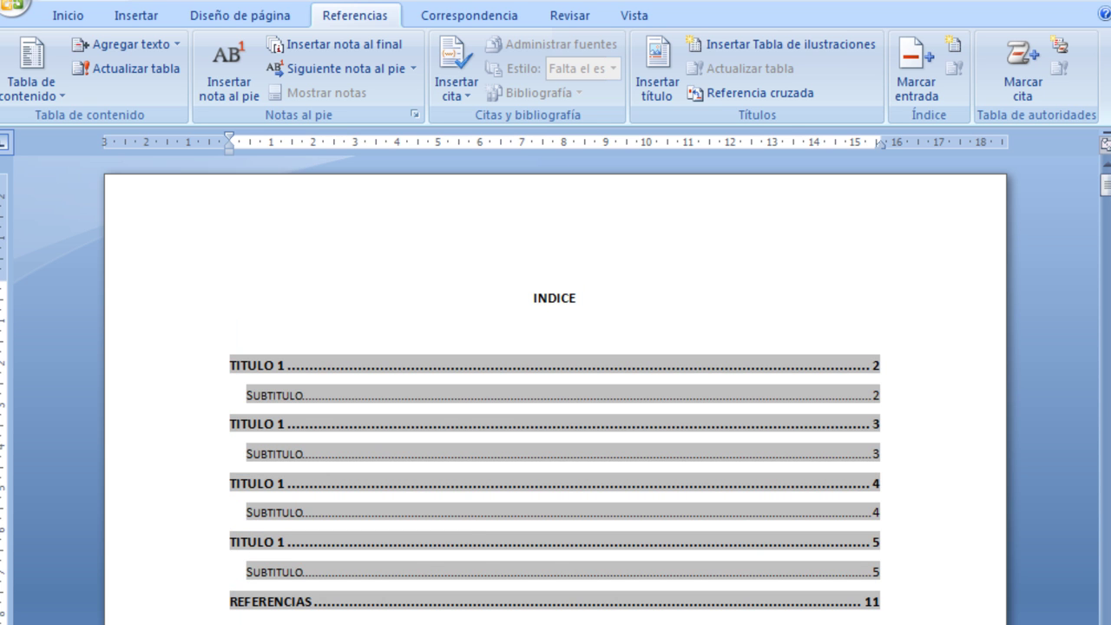